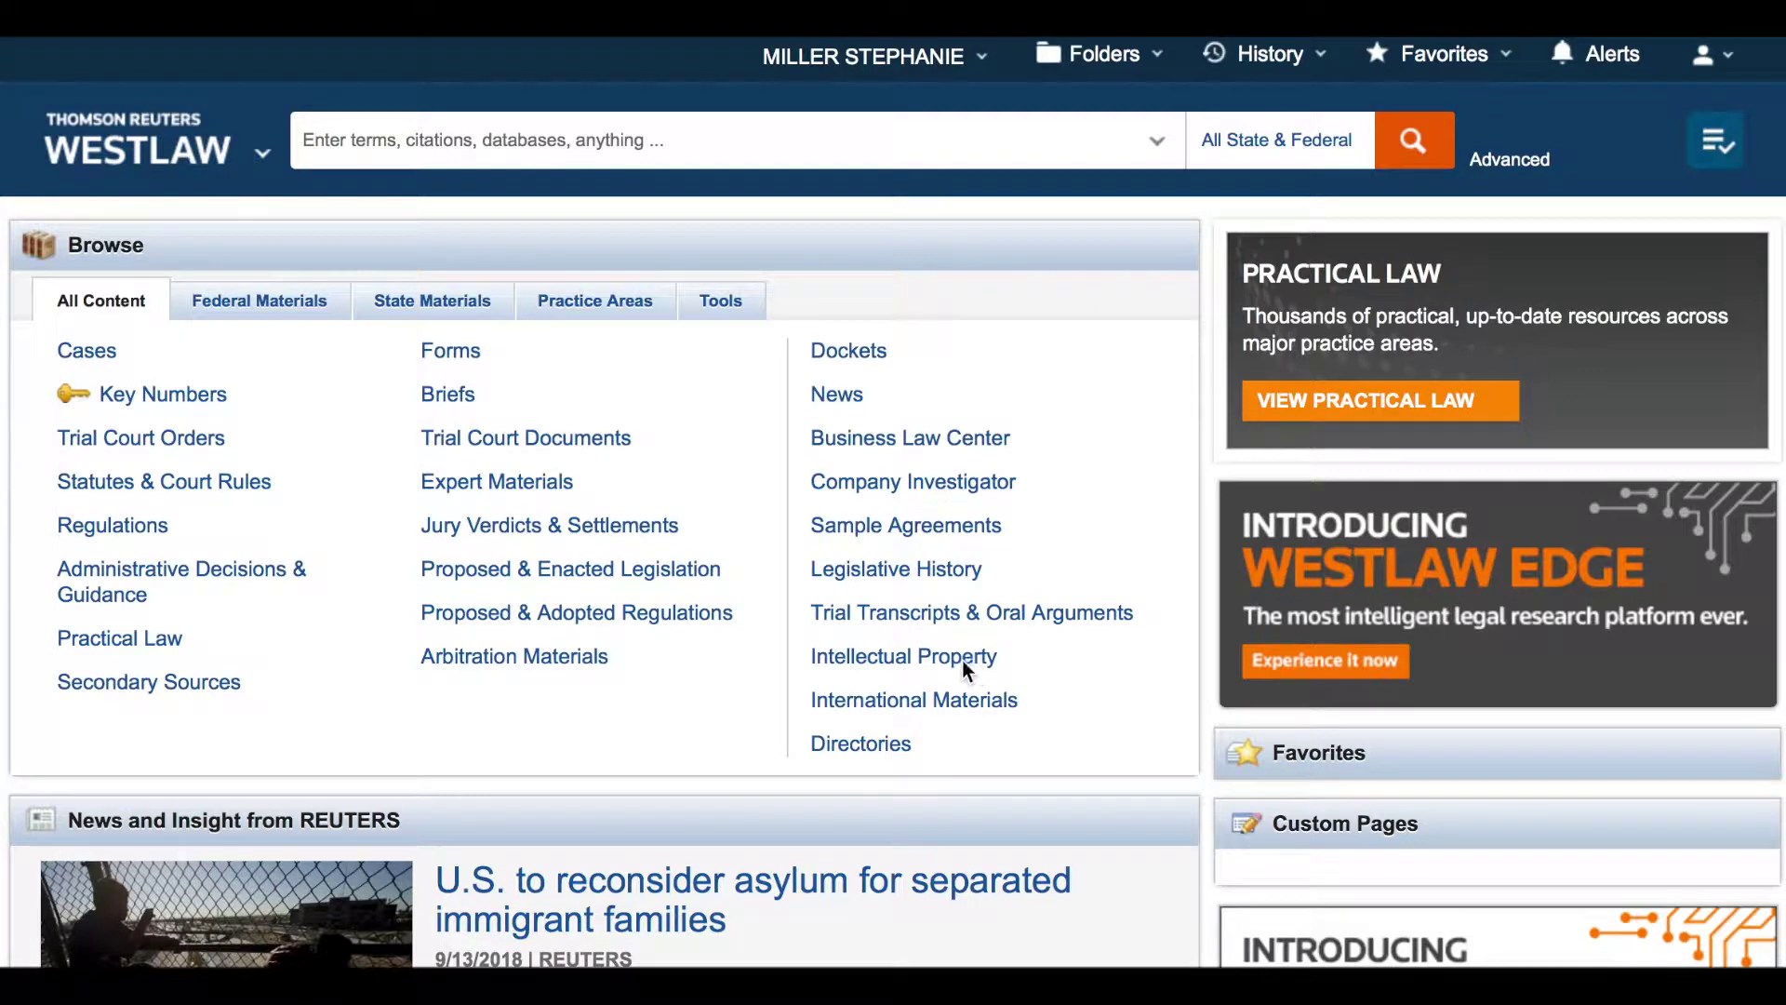
Browse the West Key Number System to 191 GIFTS and view its I. INTER VIVOS key numbers
{"action": "left_click", "coordinate": [131, 391]}
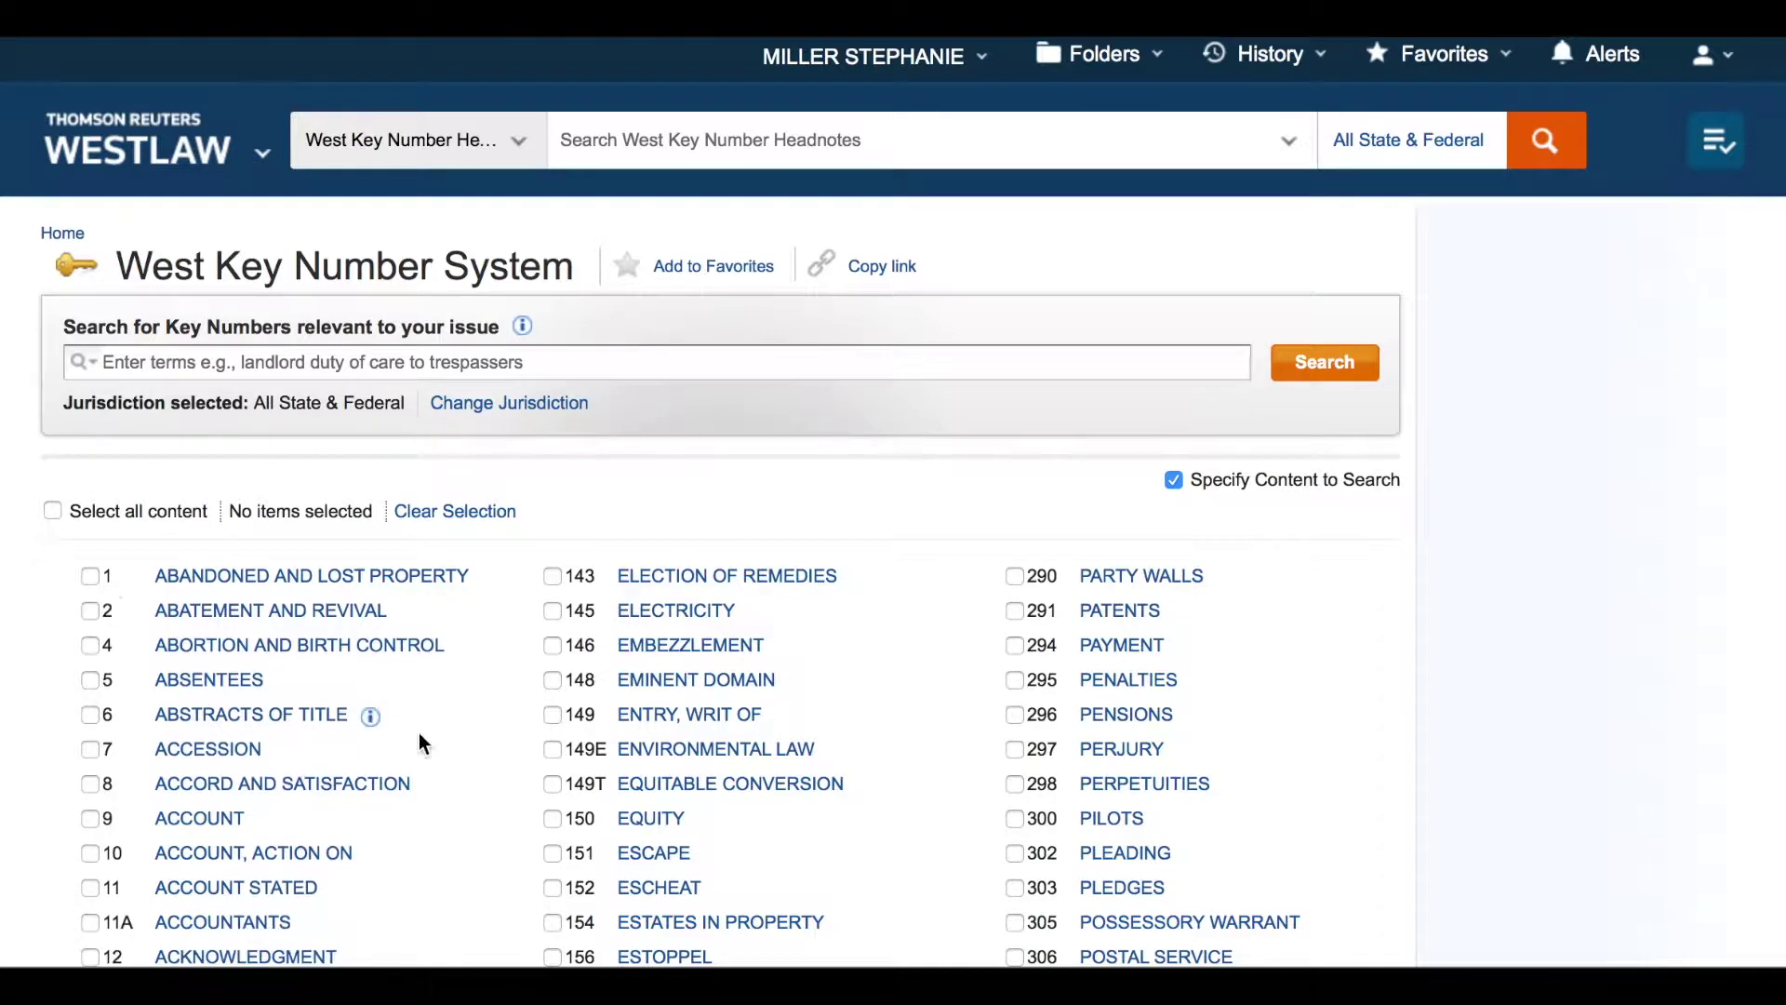
{"action": "scroll", "coordinate": [472, 782], "scroll_direction": "down", "scroll_amount": 6}
{"action": "scroll", "coordinate": [474, 781], "scroll_direction": "down", "scroll_amount": 6}
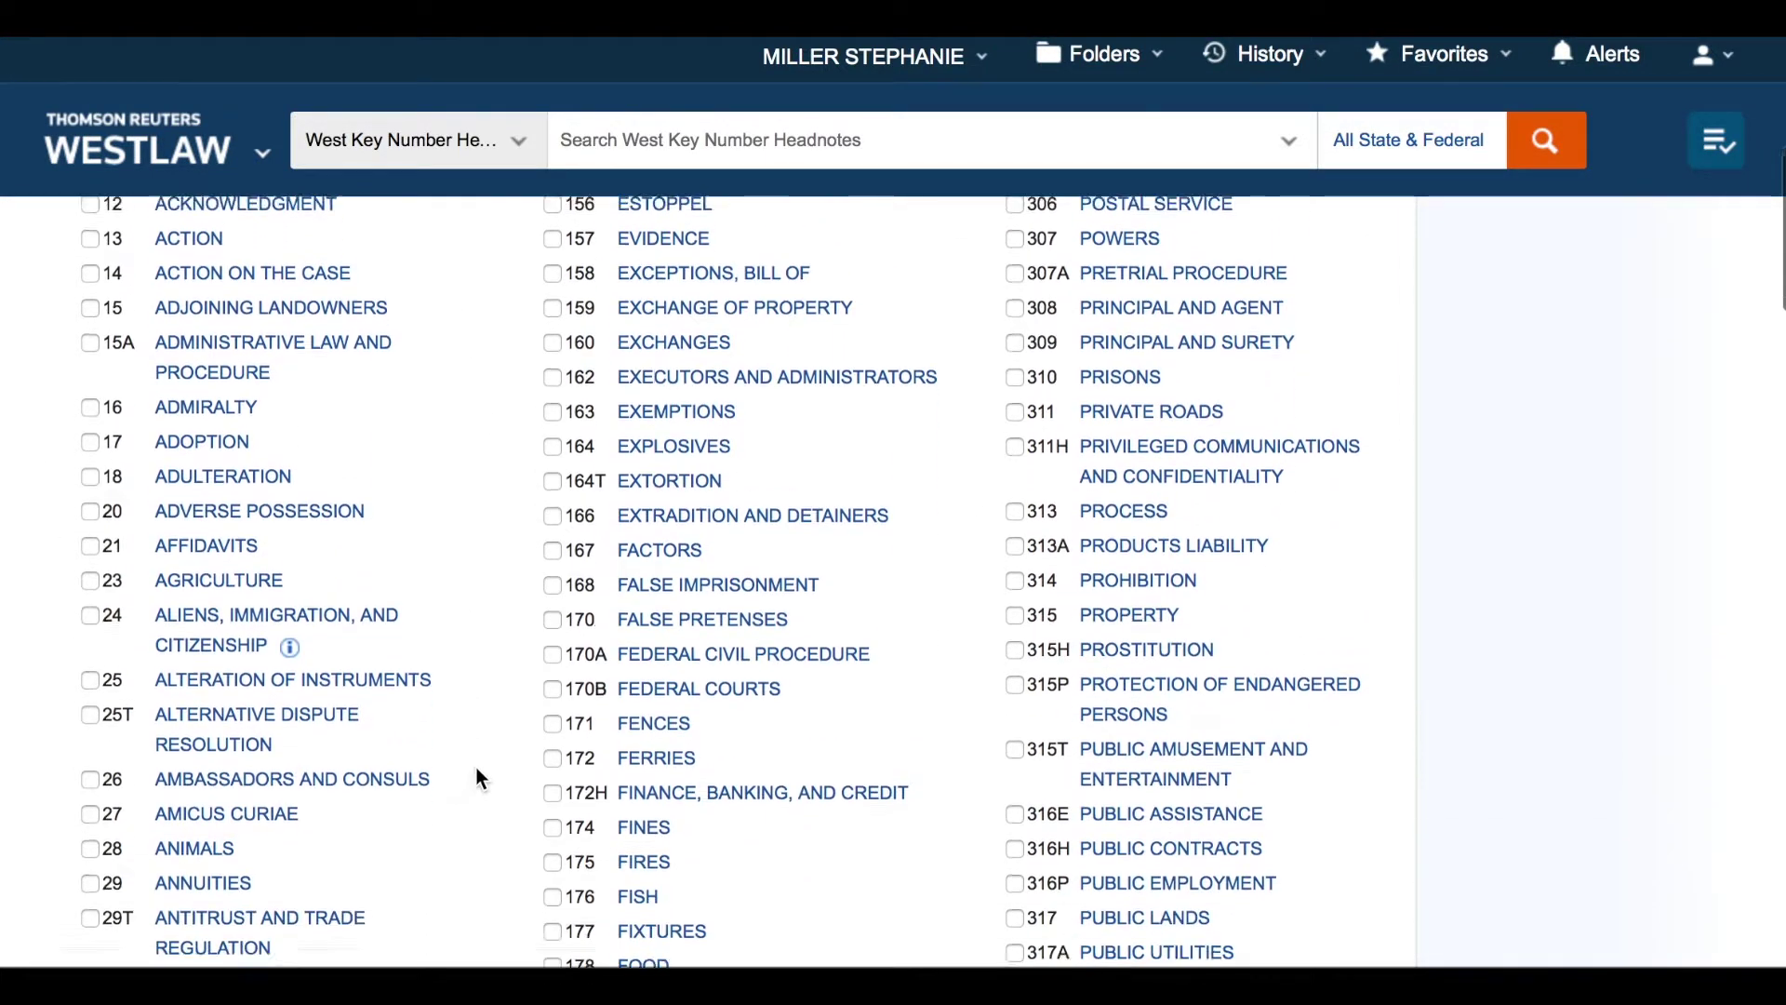
{"action": "scroll", "coordinate": [477, 767], "scroll_direction": "down", "scroll_amount": 2}
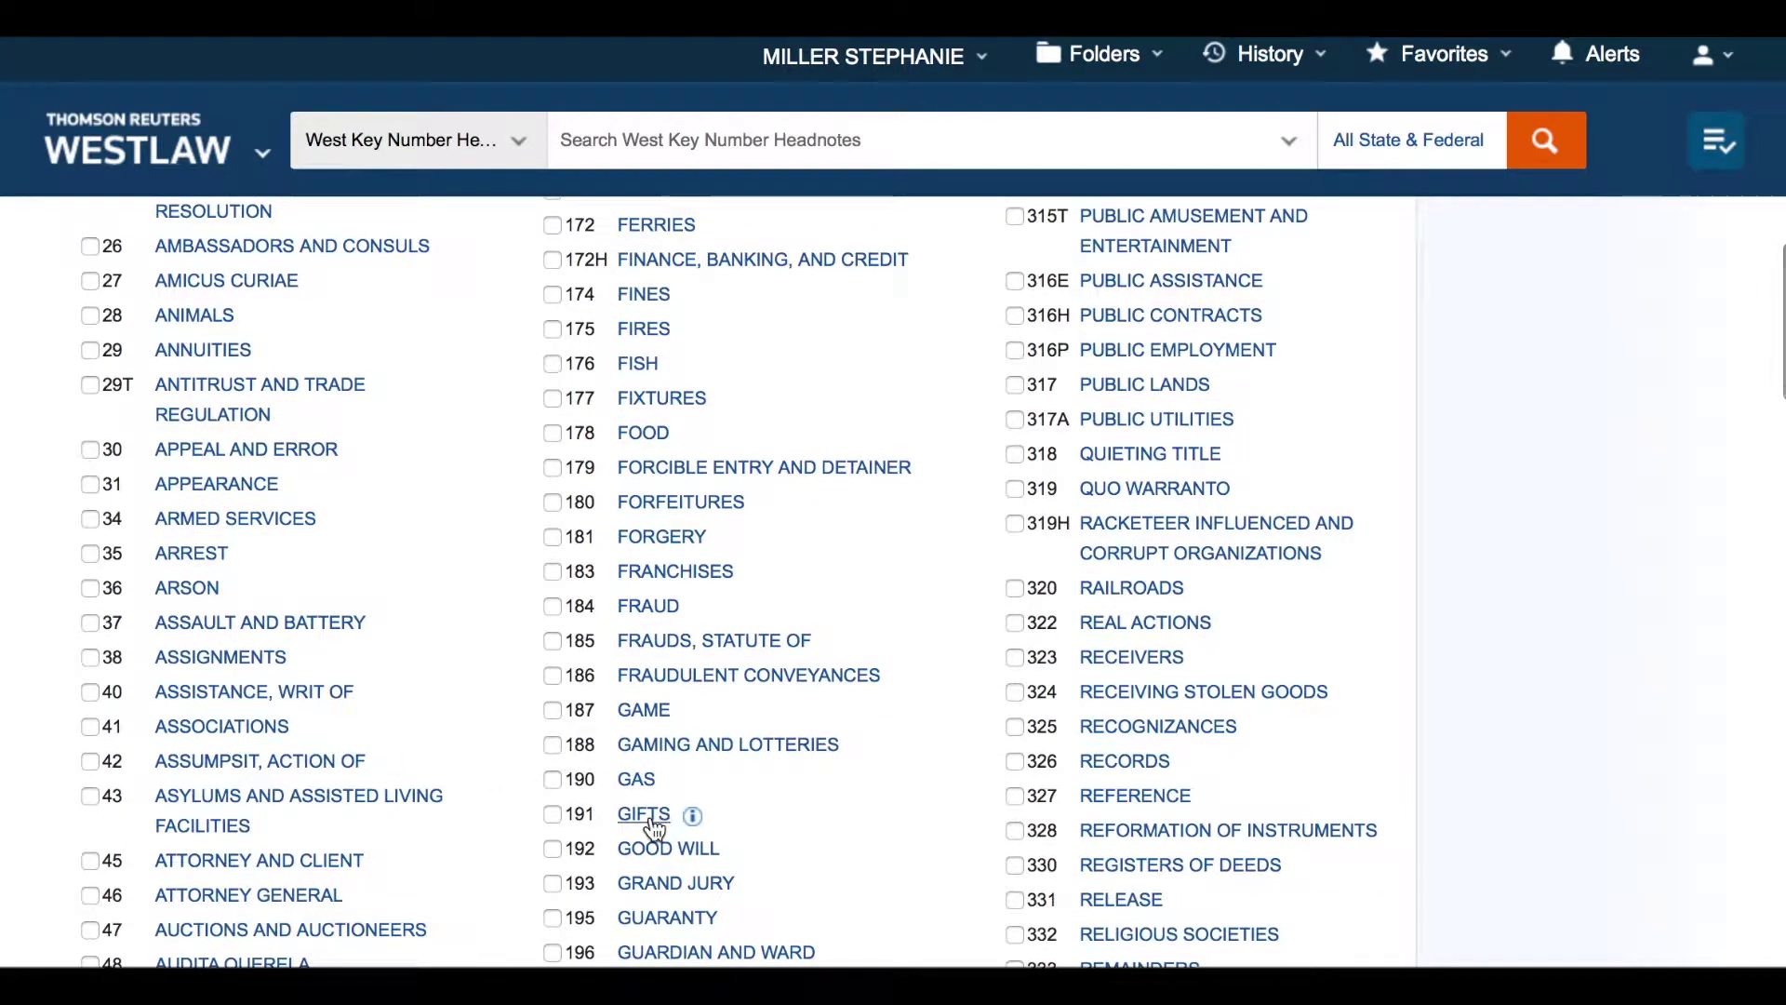
{"action": "left_click", "coordinate": [646, 815]}
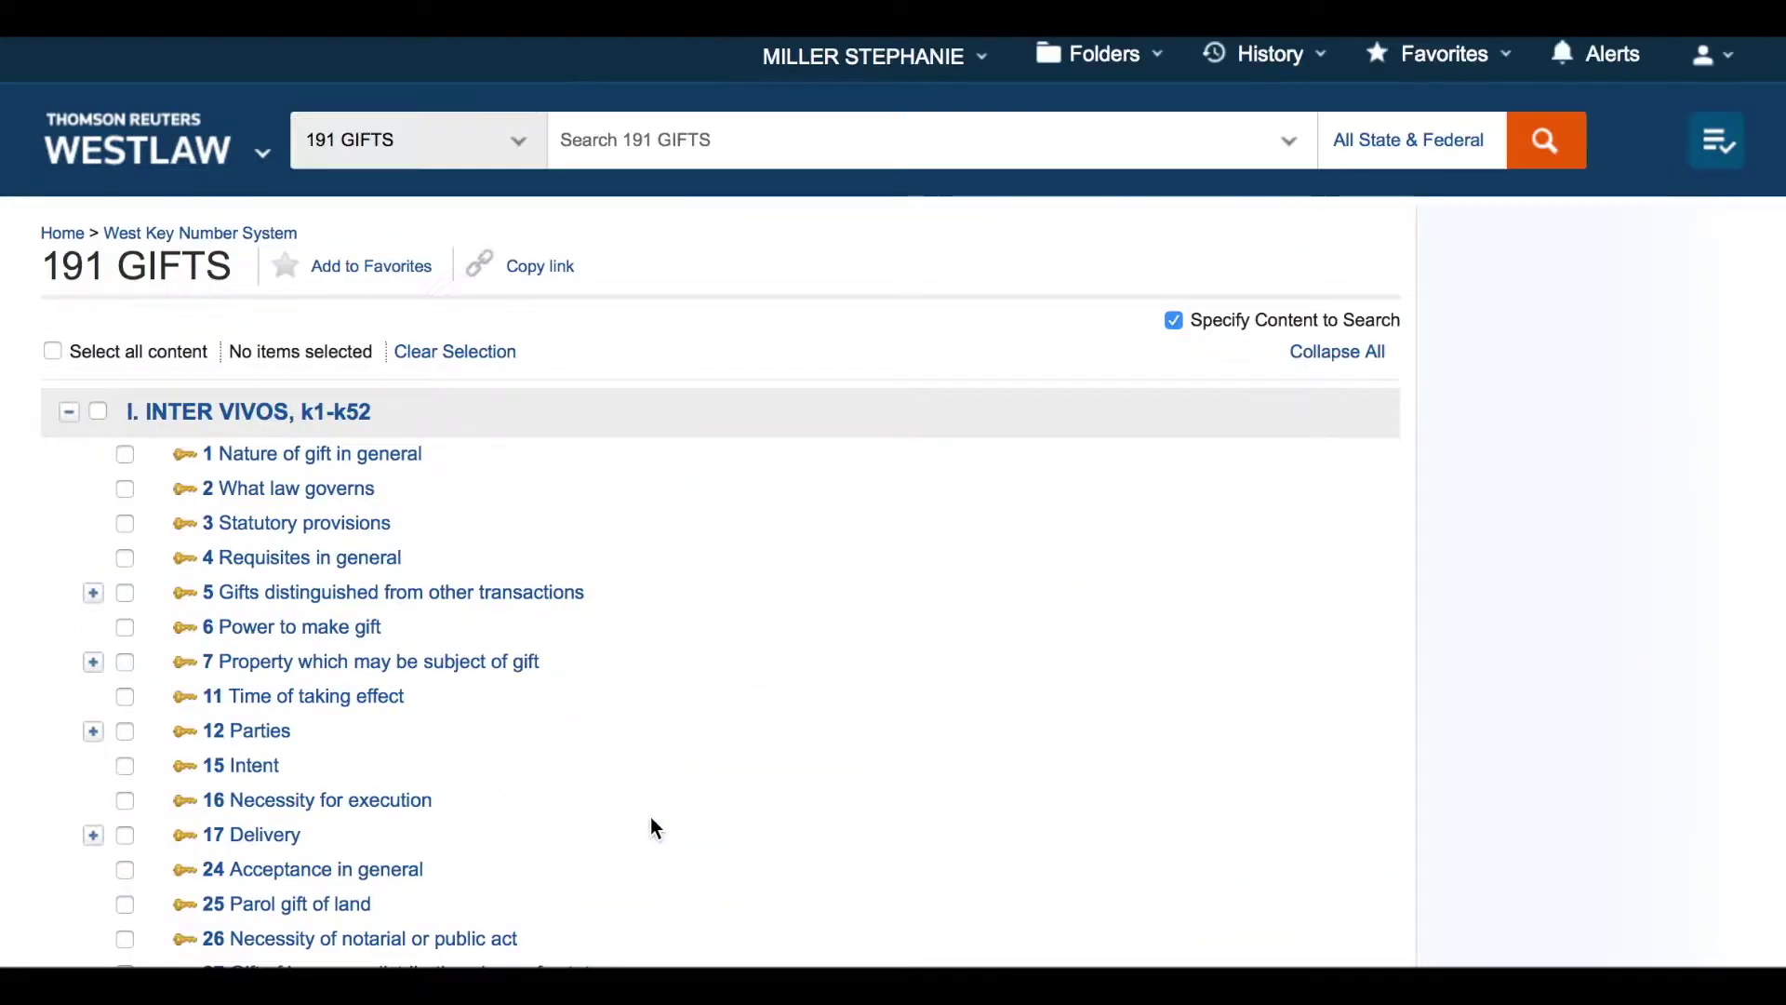
{"action": "scroll", "coordinate": [651, 819], "scroll_direction": "down", "scroll_amount": 4}
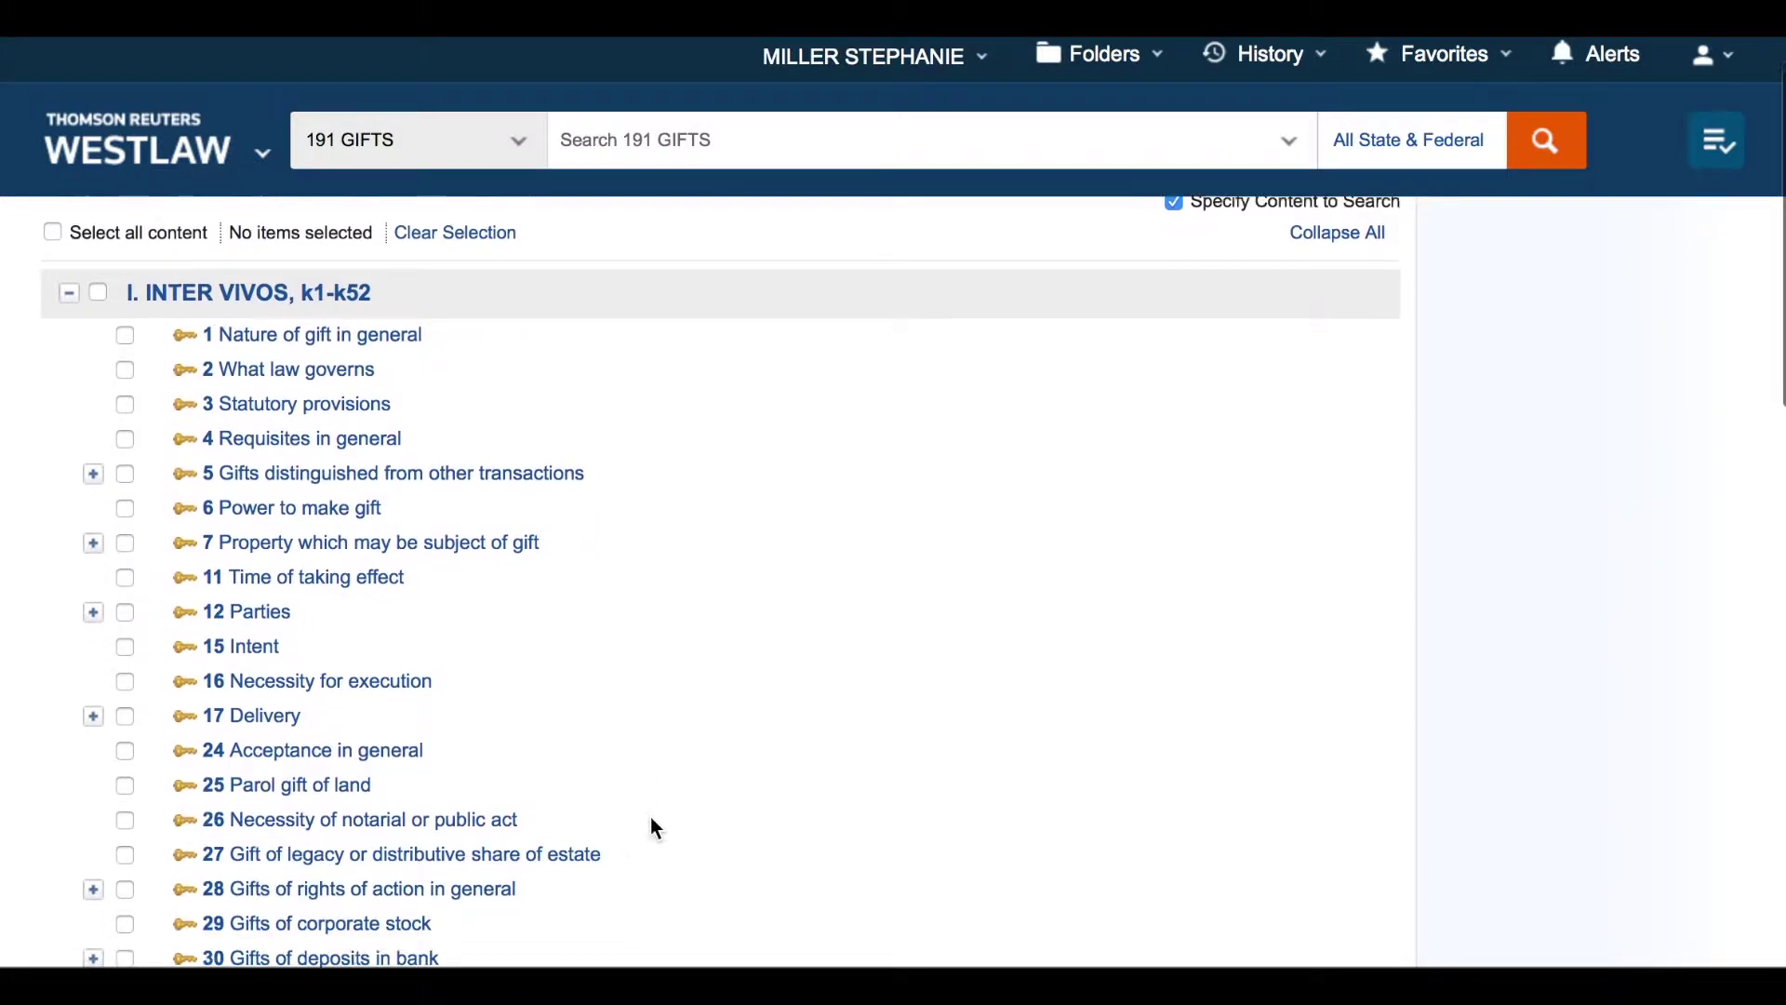
{"action": "scroll", "coordinate": [651, 819], "scroll_direction": "down", "scroll_amount": 1}
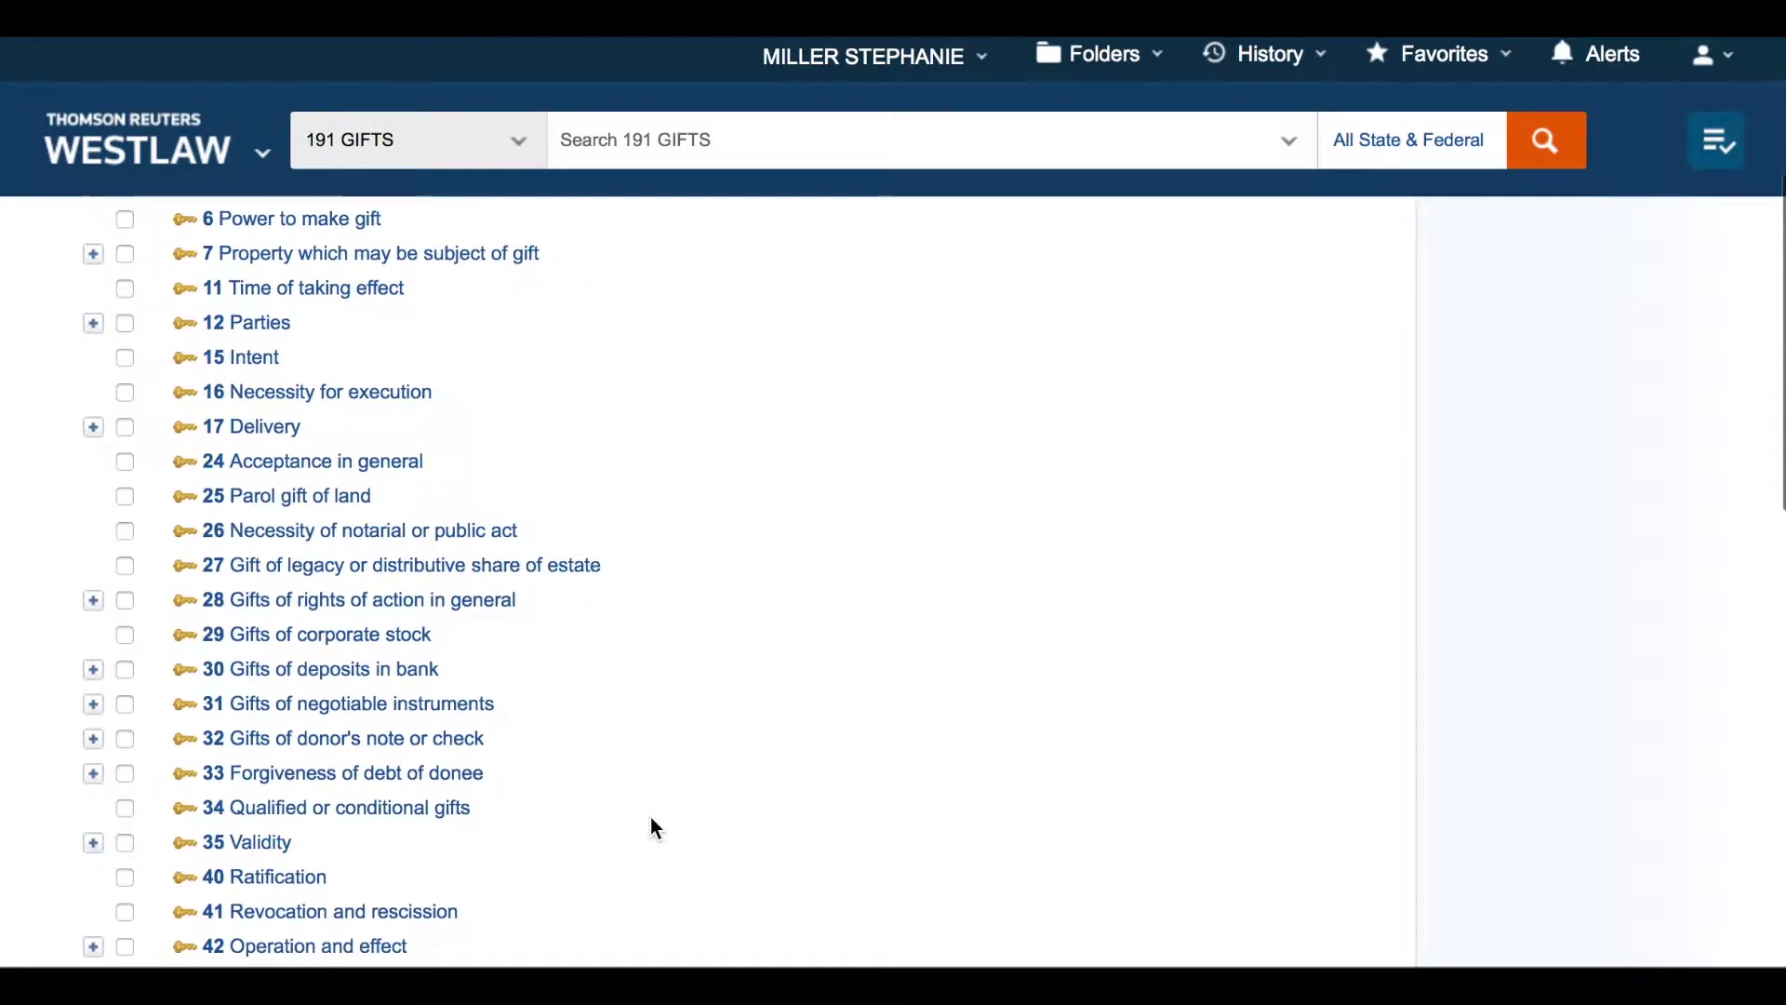
Open key number 34 Qualified or conditional gifts, leaving the jurisdiction at All State & Federal
{"action": "left_click", "coordinate": [449, 815]}
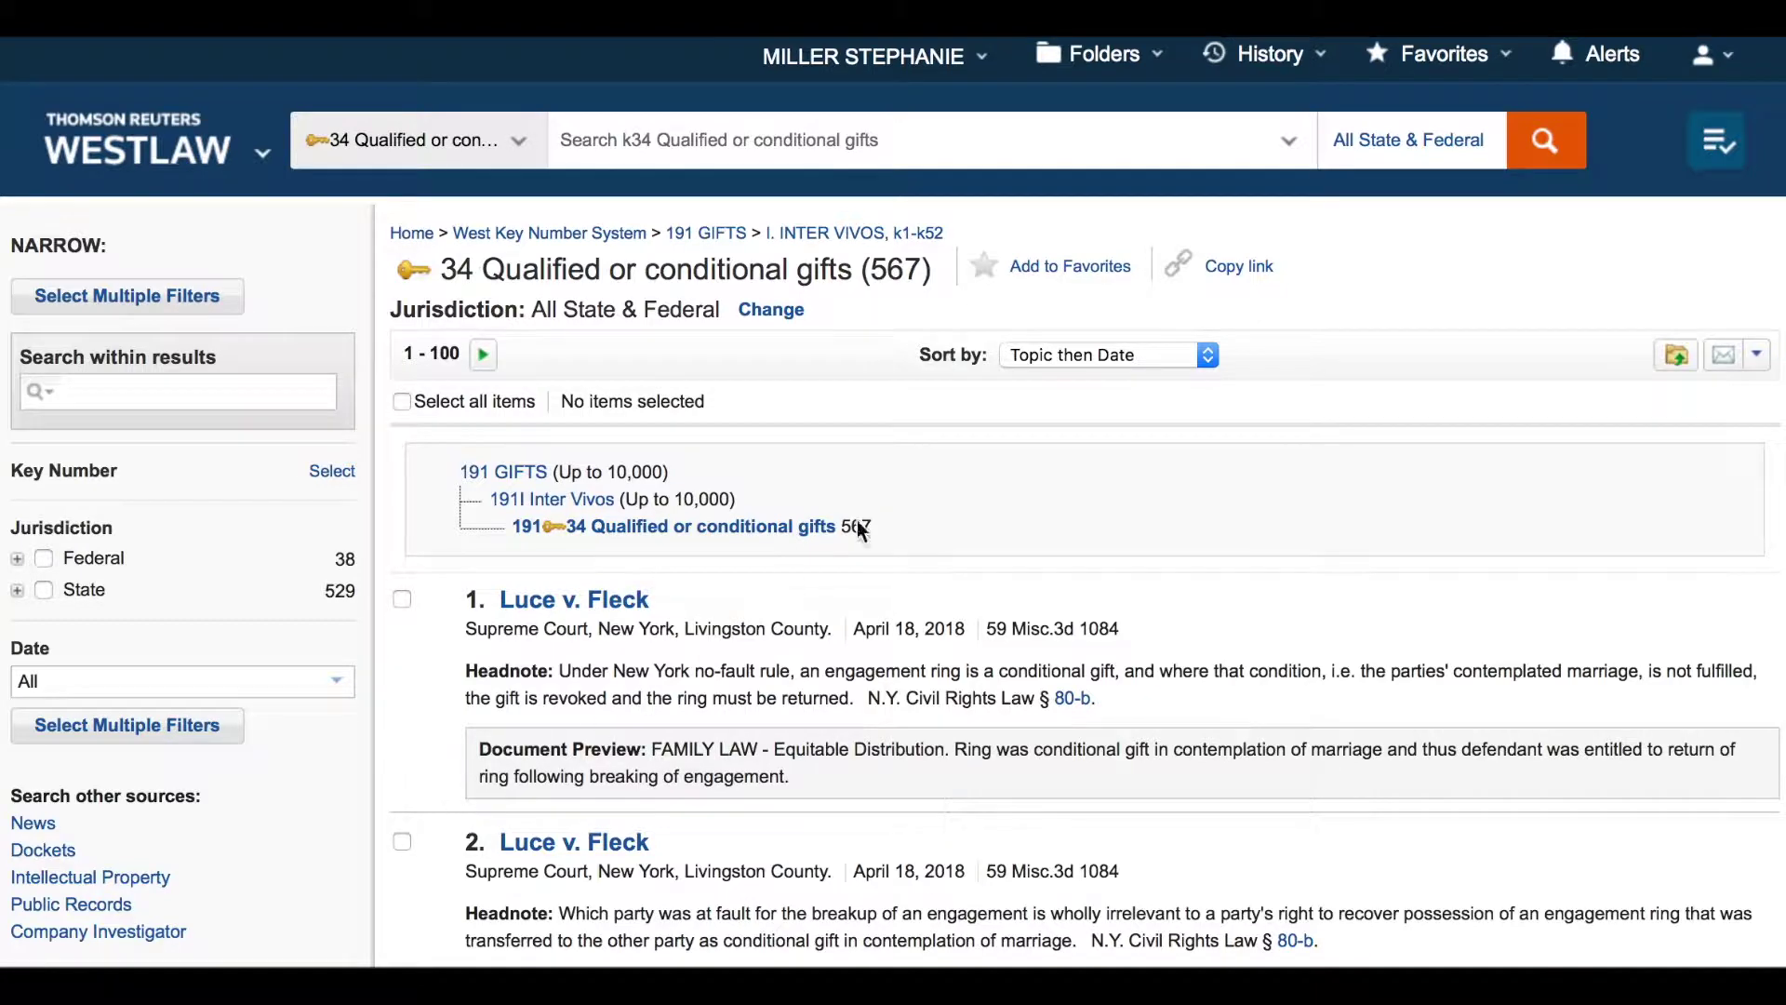
{"action": "left_click", "coordinate": [1373, 141]}
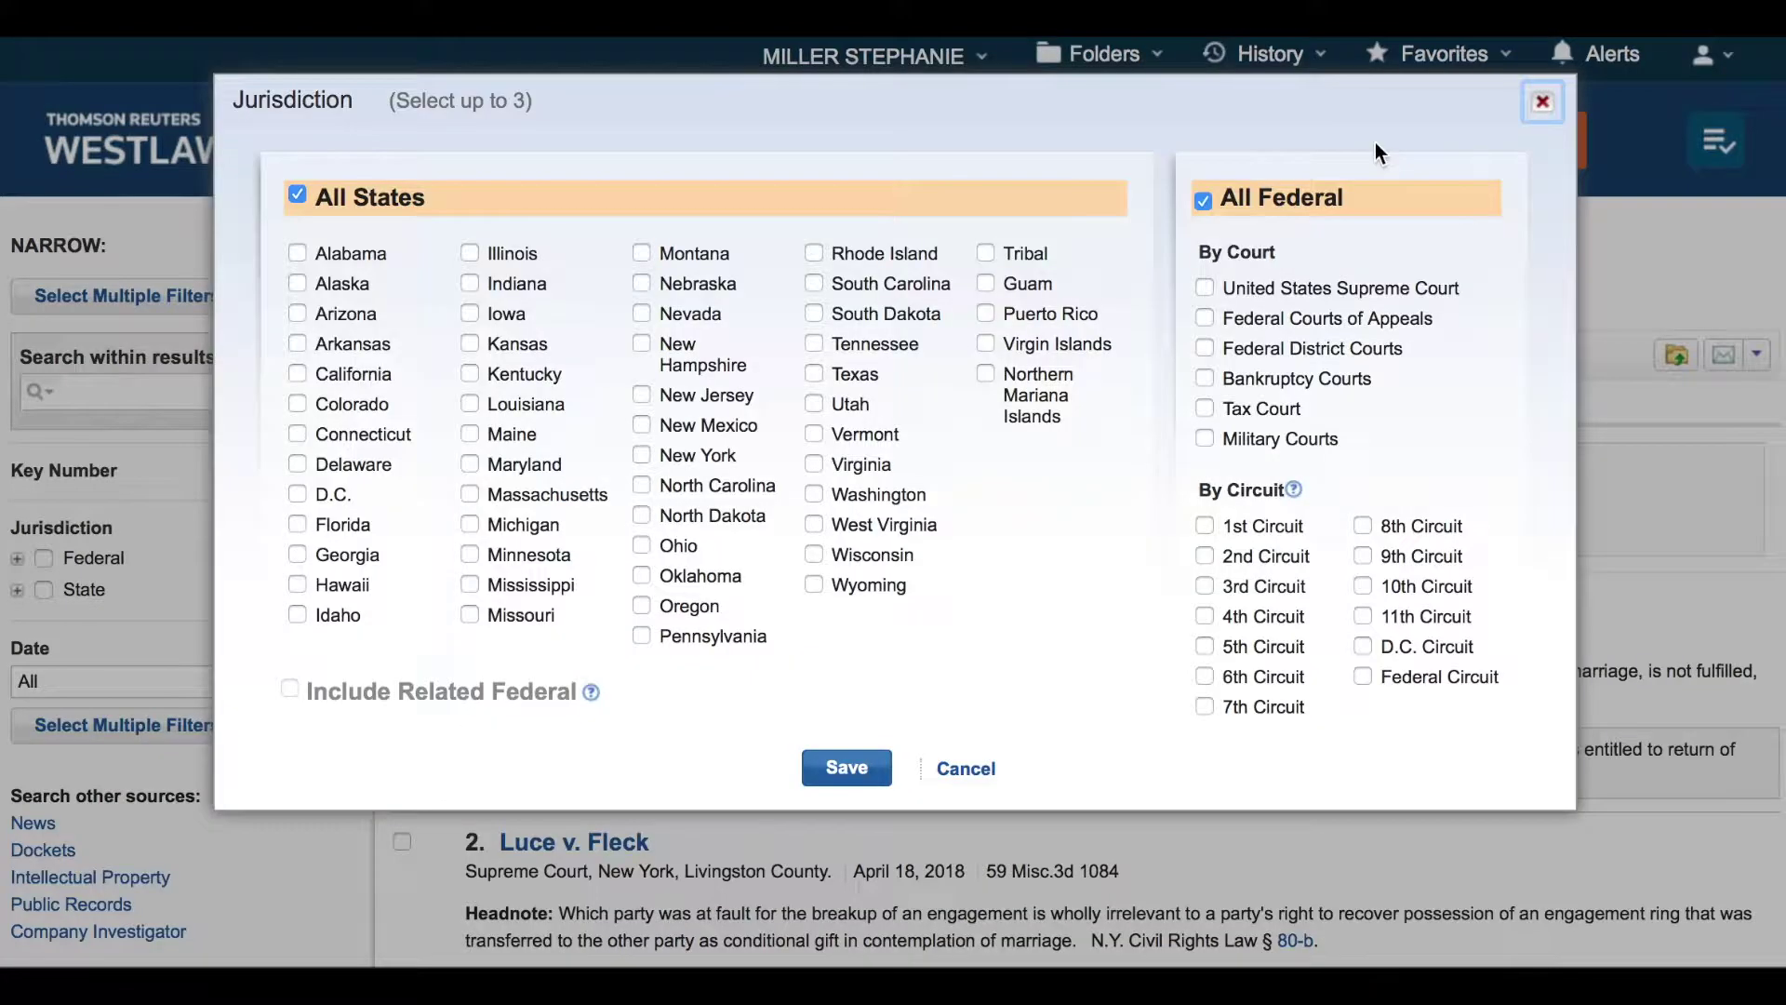
{"action": "left_click", "coordinate": [1541, 104]}
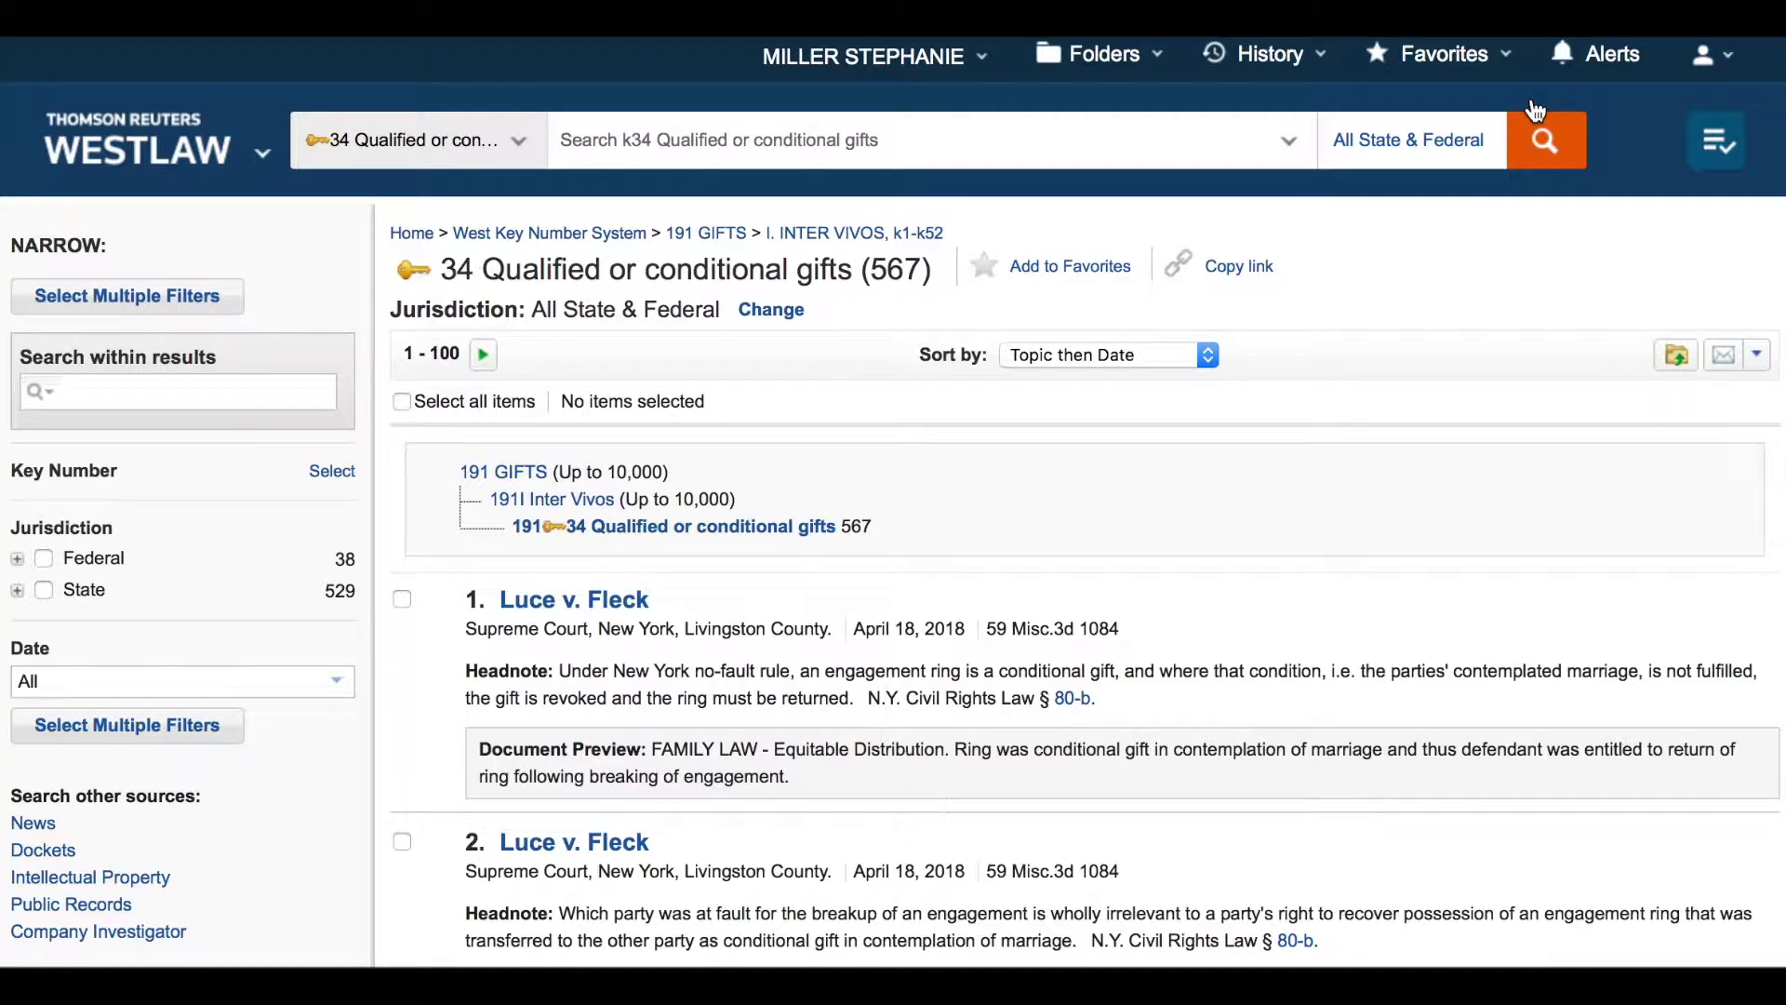
{"action": "left_click", "coordinate": [1078, 143]}
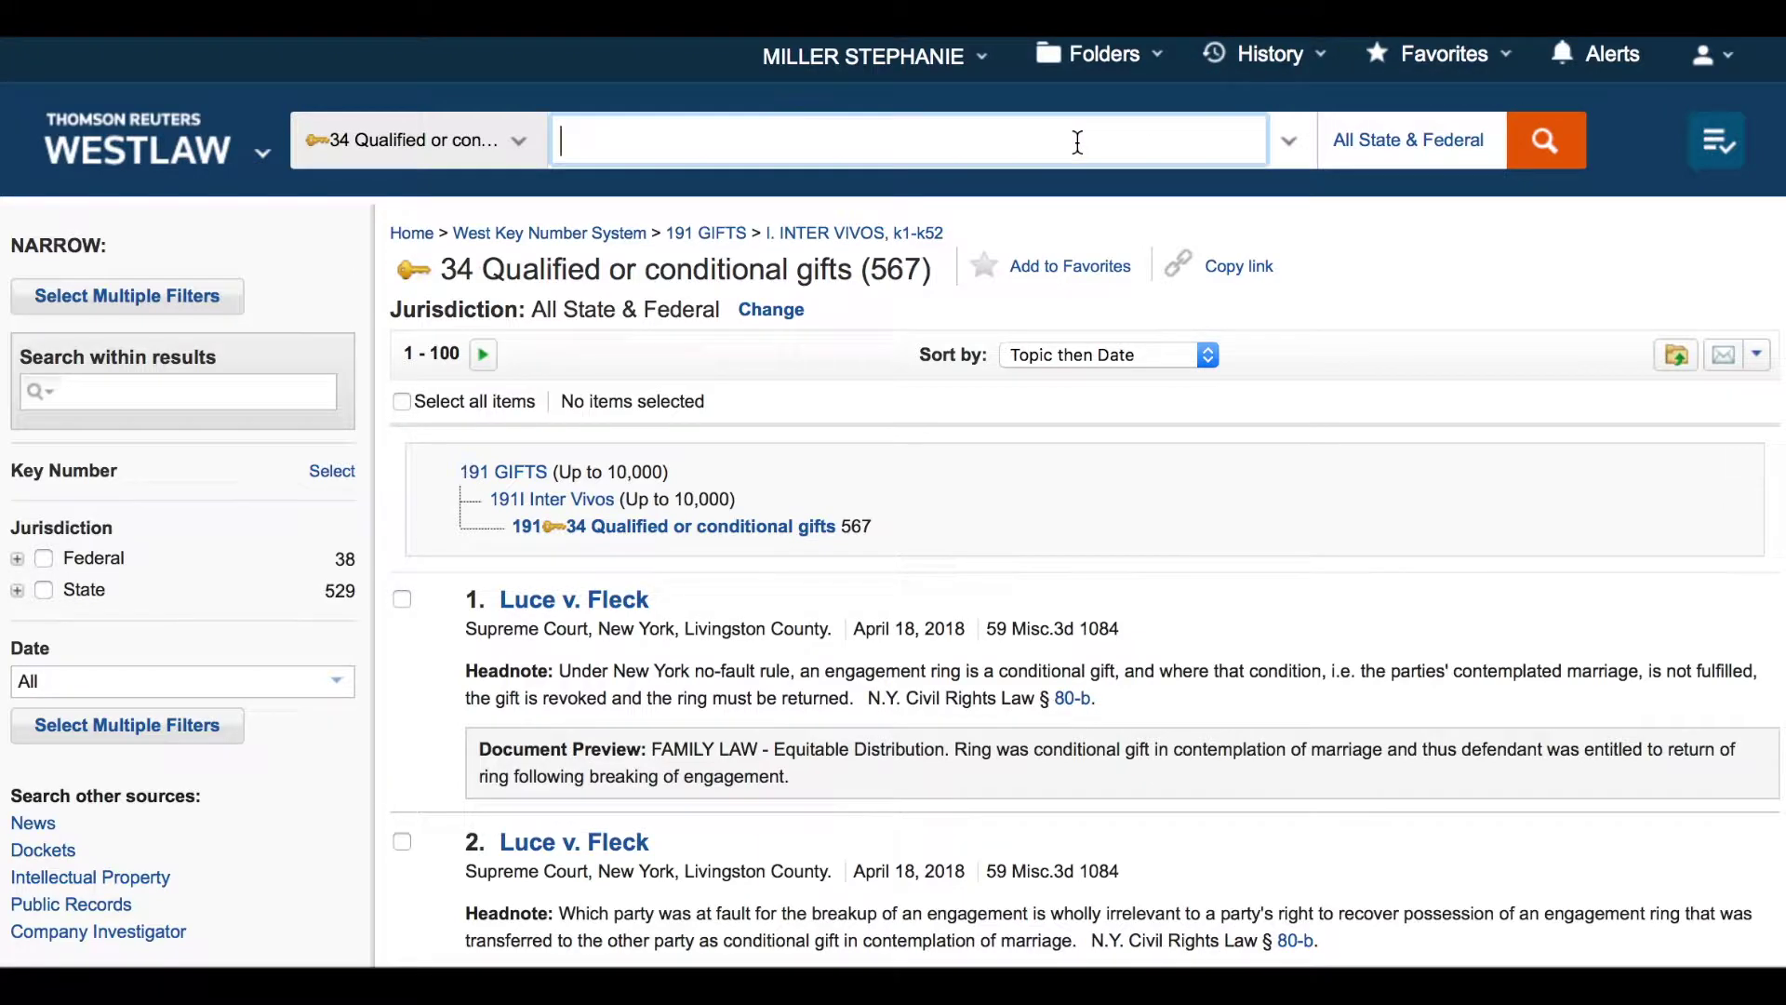
{"action": "type", "text": "engagement"}
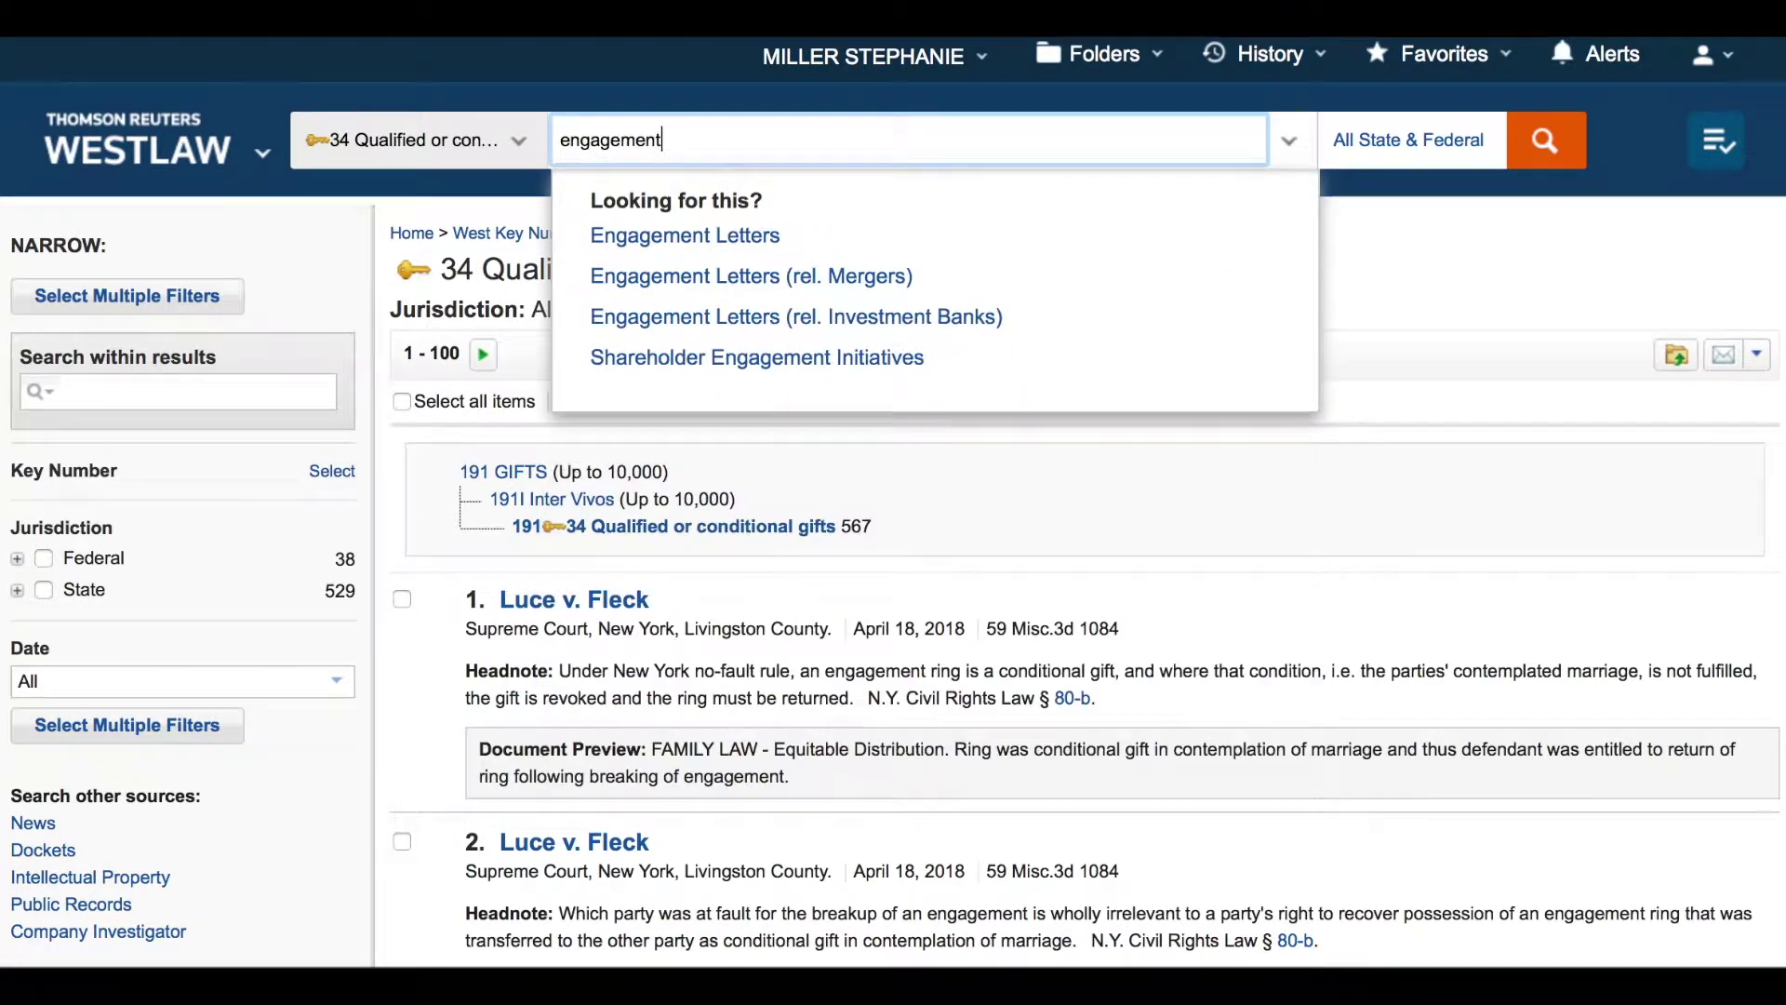
{"action": "type", "text": " /s ring"}
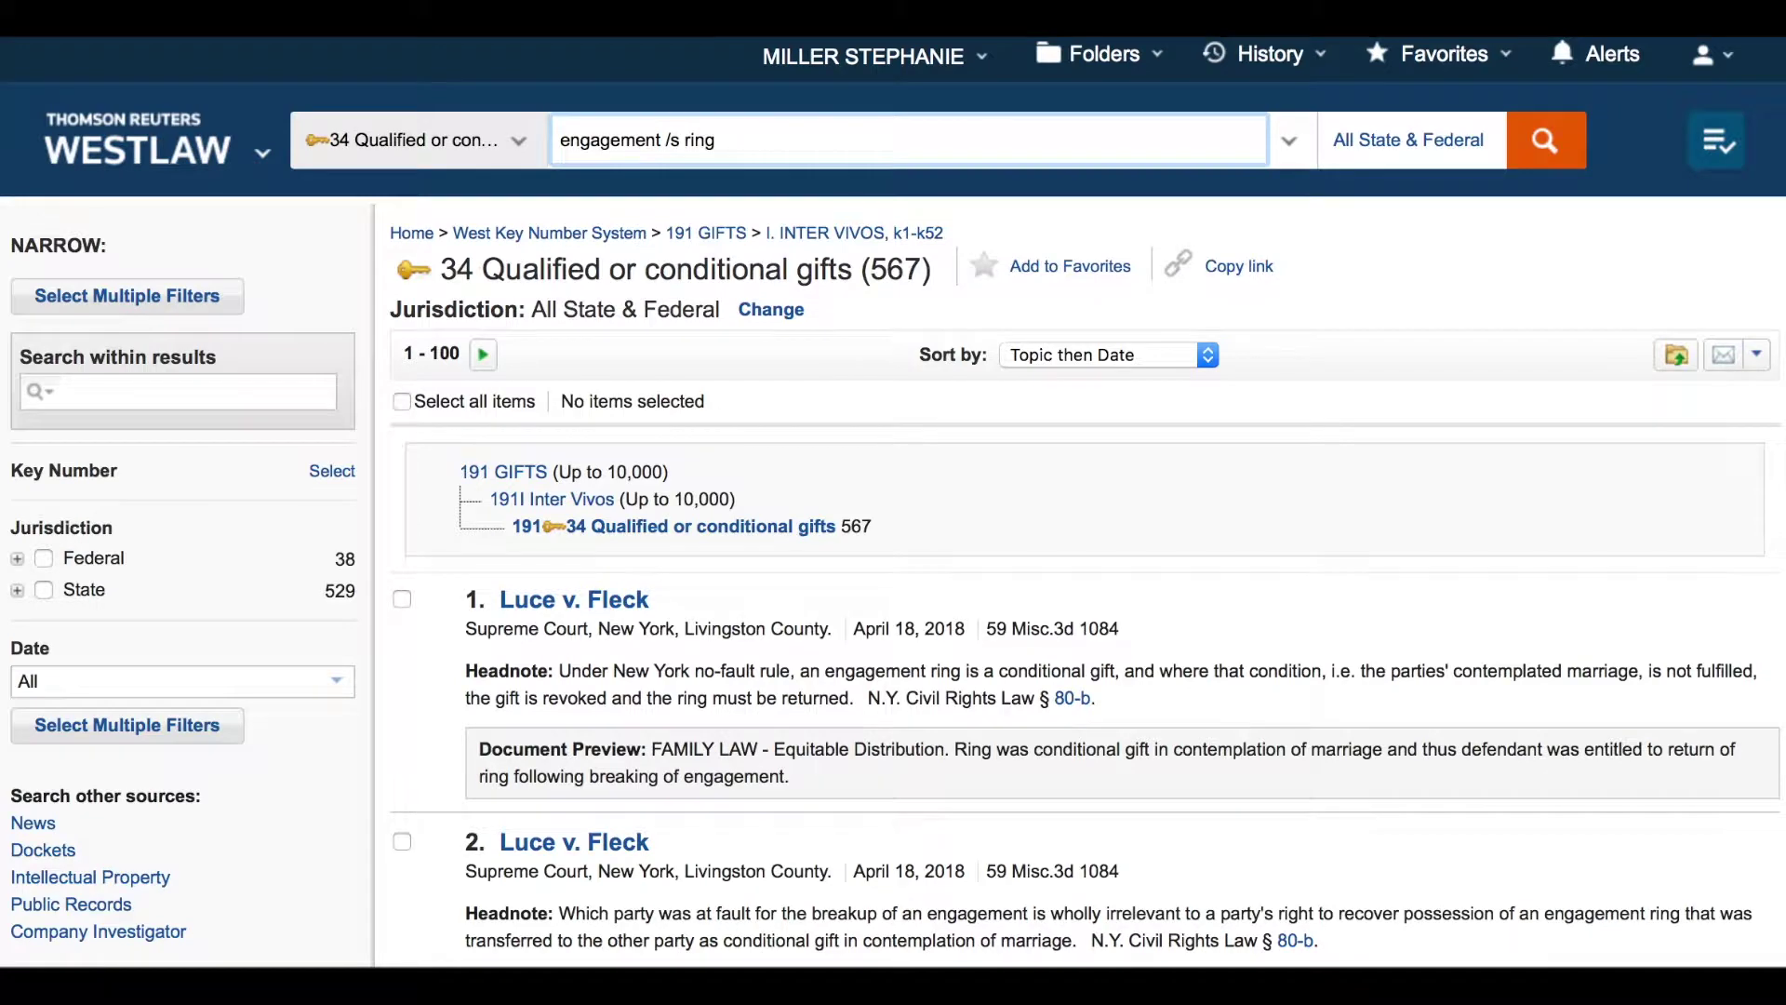
{"action": "key", "text": "Return"}
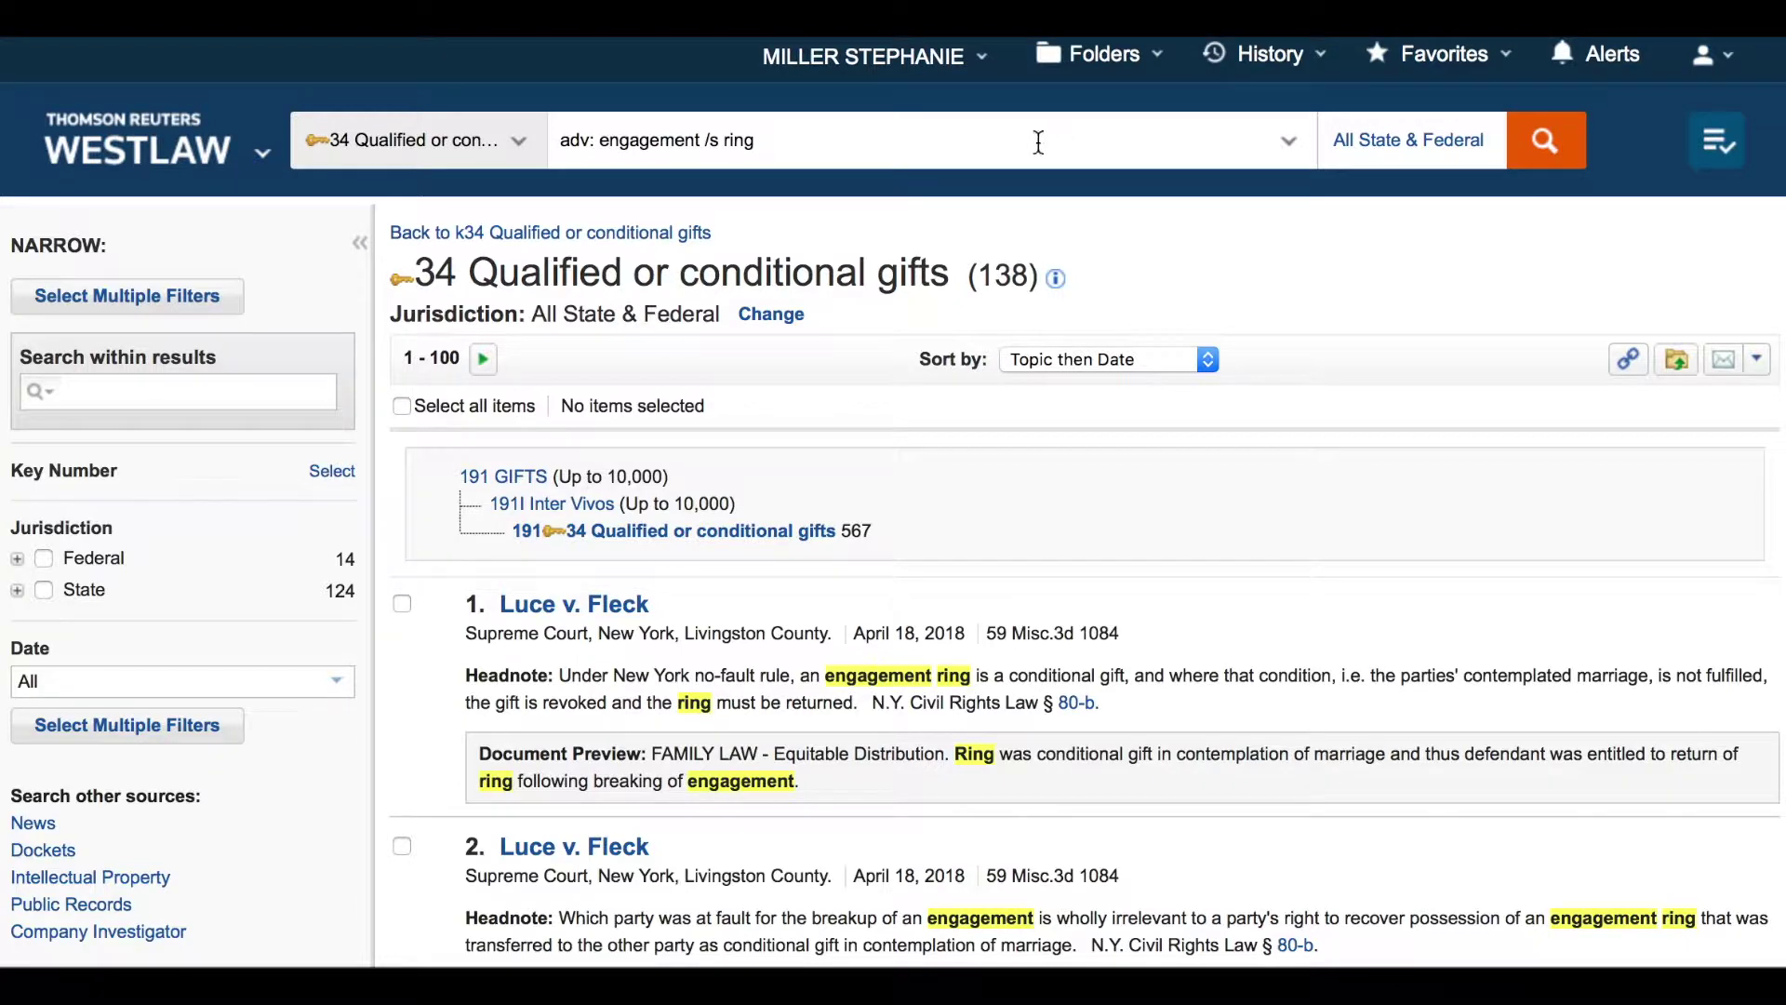
{"action": "left_click", "coordinate": [681, 236]}
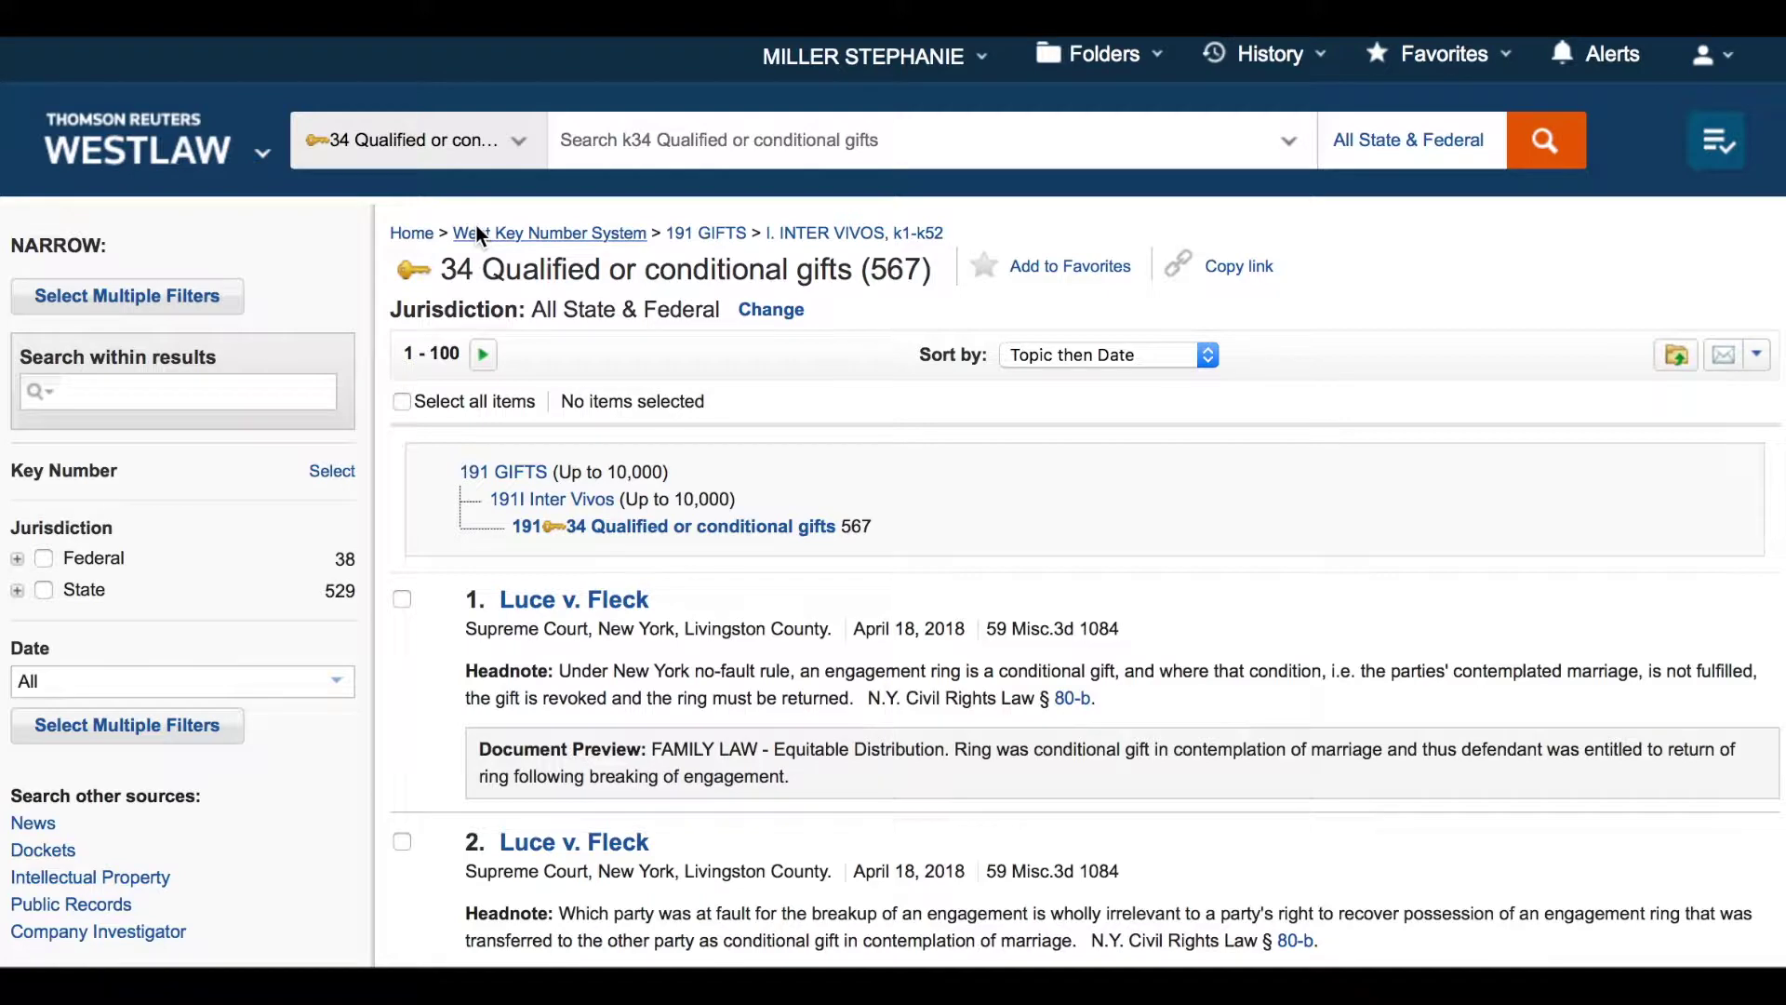
Return to the Key Number topics and tick 191 GIFTS and 253 MARRIAGE AND COHABITATION
{"action": "left_click", "coordinate": [481, 237]}
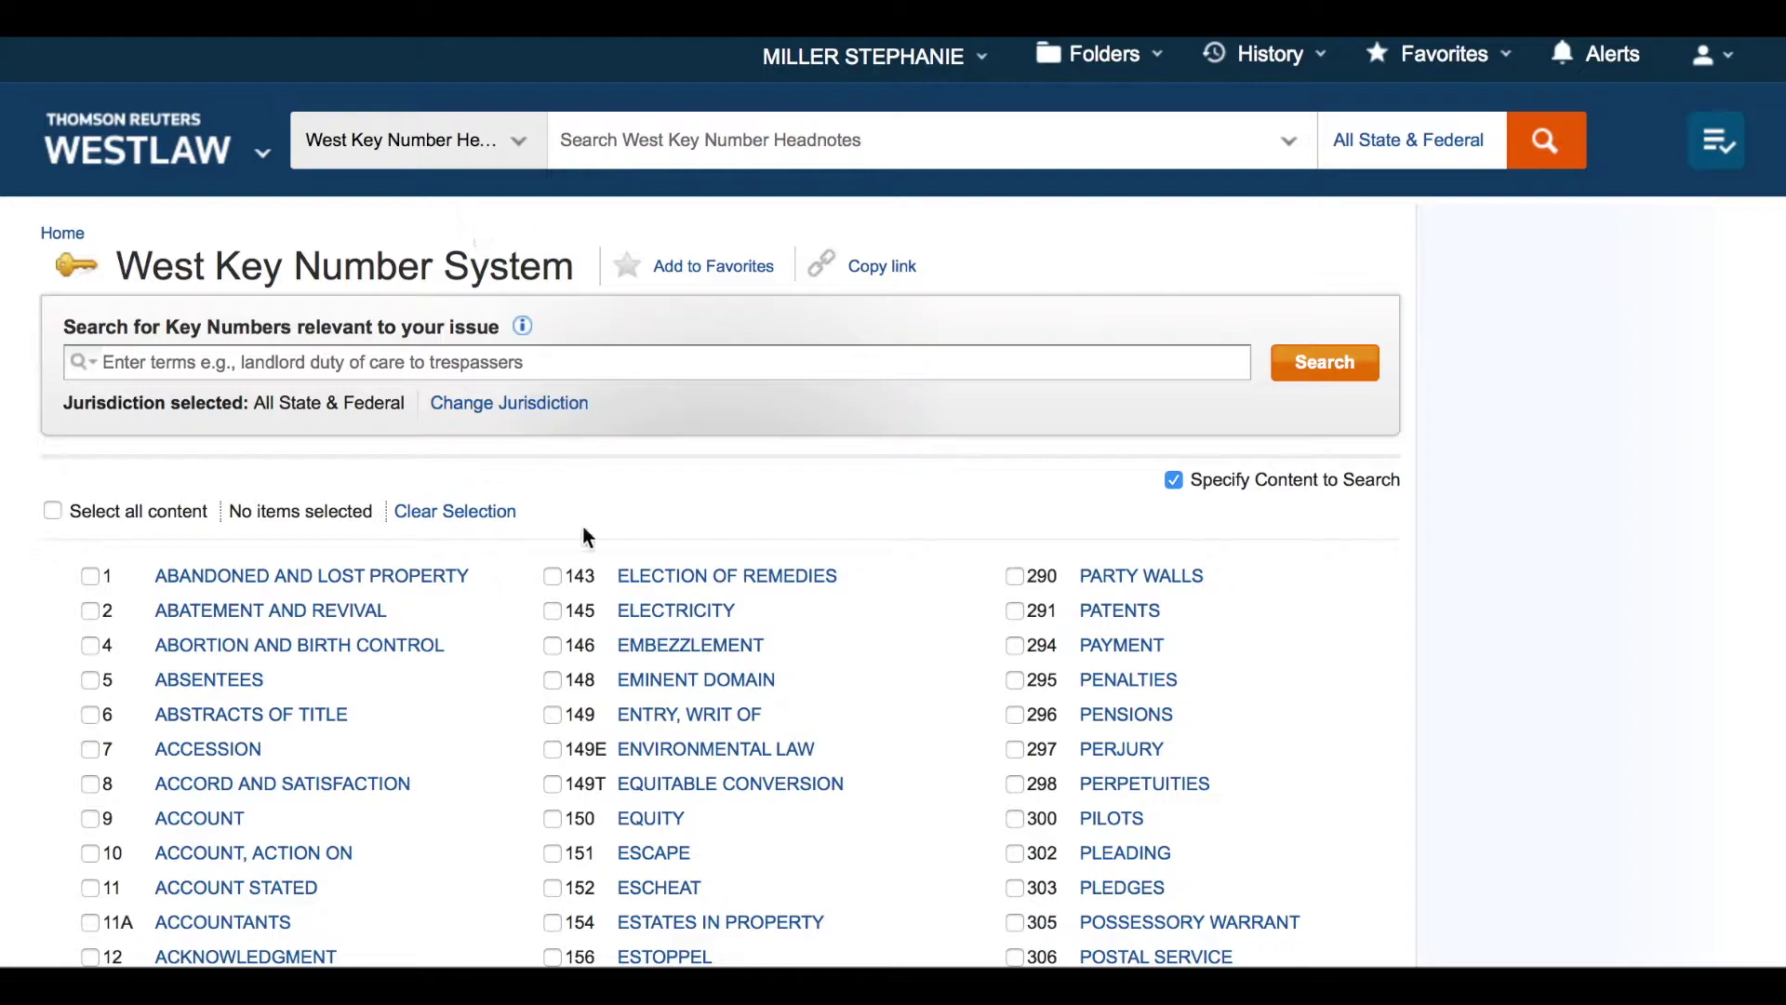
{"action": "scroll", "coordinate": [582, 535], "scroll_direction": "down", "scroll_amount": 3}
{"action": "scroll", "coordinate": [584, 537], "scroll_direction": "down", "scroll_amount": 10}
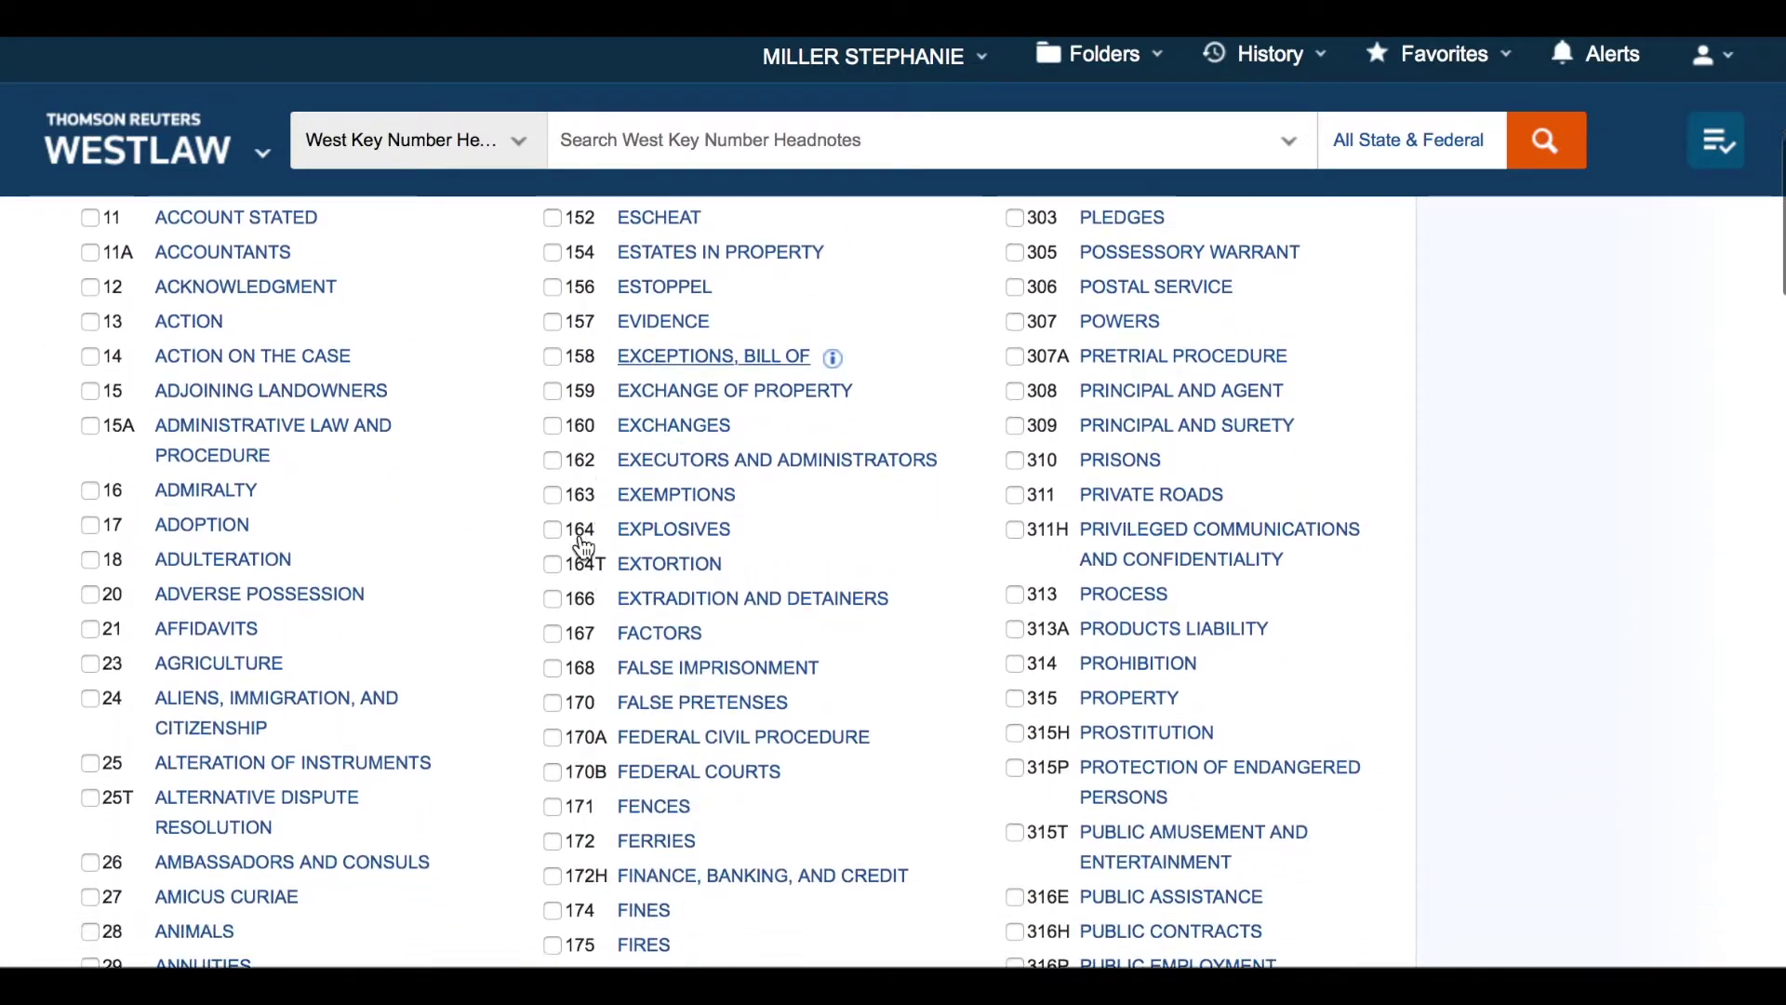
{"action": "scroll", "coordinate": [584, 544], "scroll_direction": "down", "scroll_amount": 8}
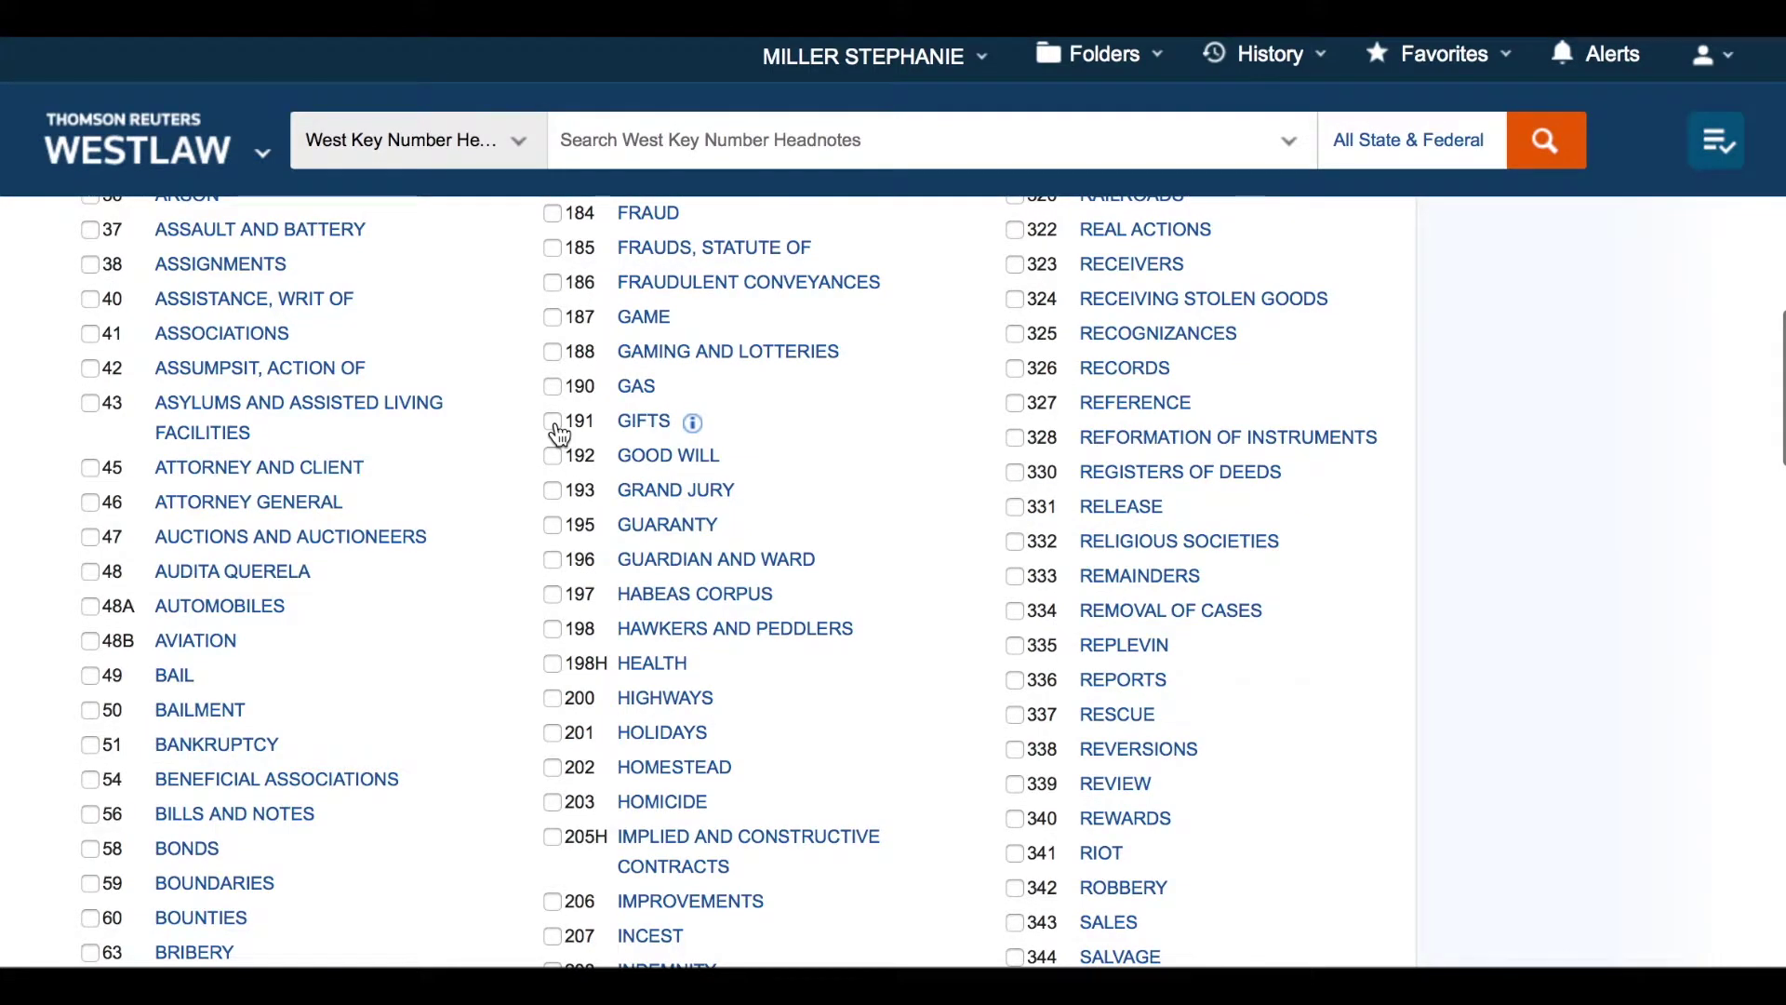
{"action": "left_click", "coordinate": [555, 426]}
{"action": "scroll", "coordinate": [558, 428], "scroll_direction": "down", "scroll_amount": 1}
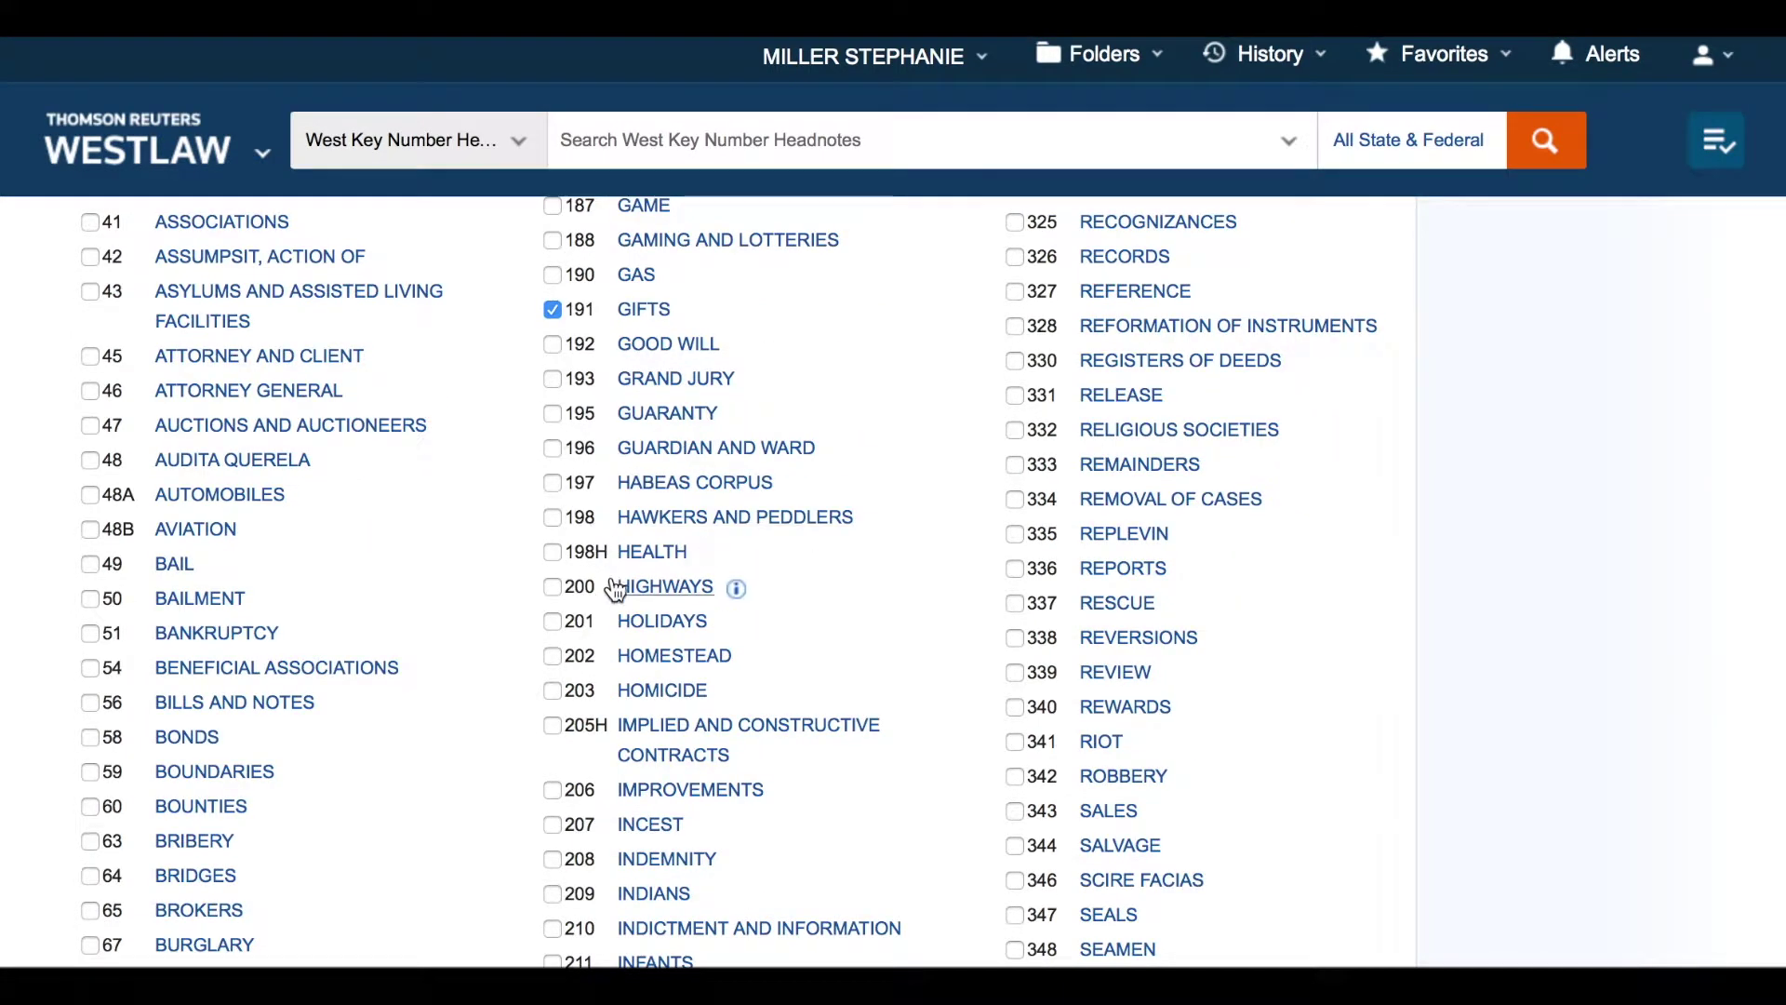
{"action": "scroll", "coordinate": [616, 591], "scroll_direction": "down", "scroll_amount": 7}
{"action": "scroll", "coordinate": [616, 592], "scroll_direction": "down", "scroll_amount": 8}
{"action": "scroll", "coordinate": [616, 592], "scroll_direction": "down", "scroll_amount": 1}
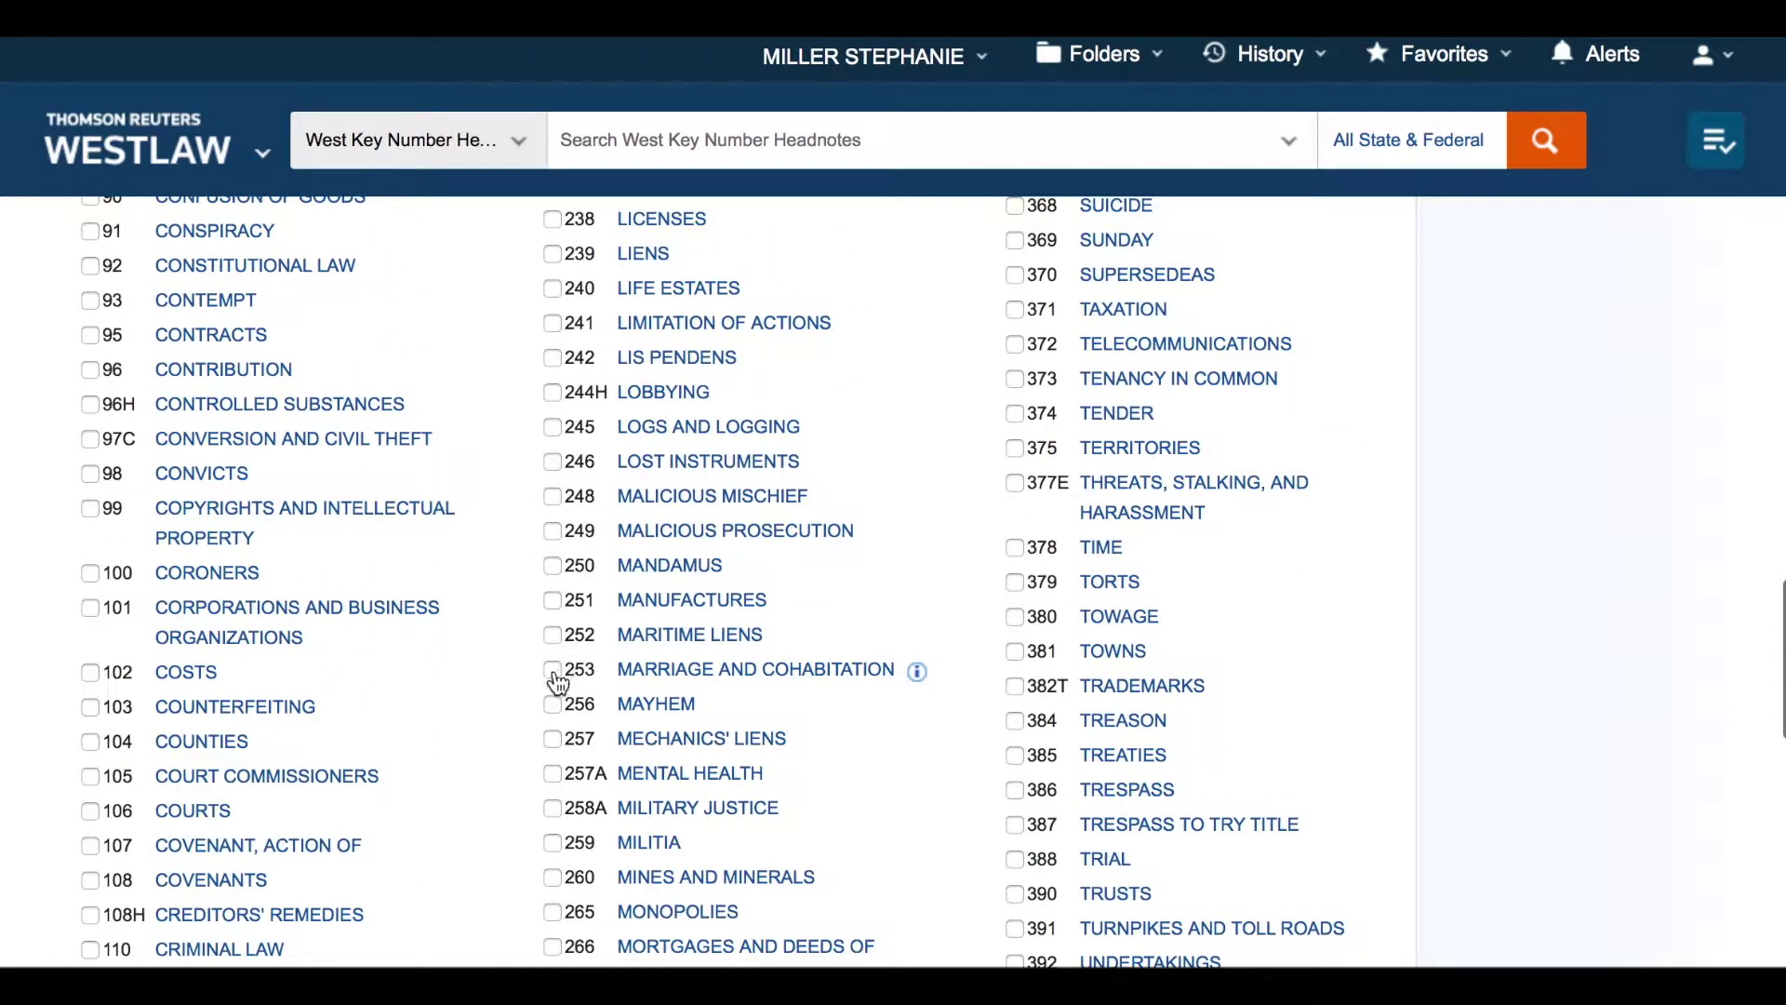
{"action": "left_click", "coordinate": [556, 674]}
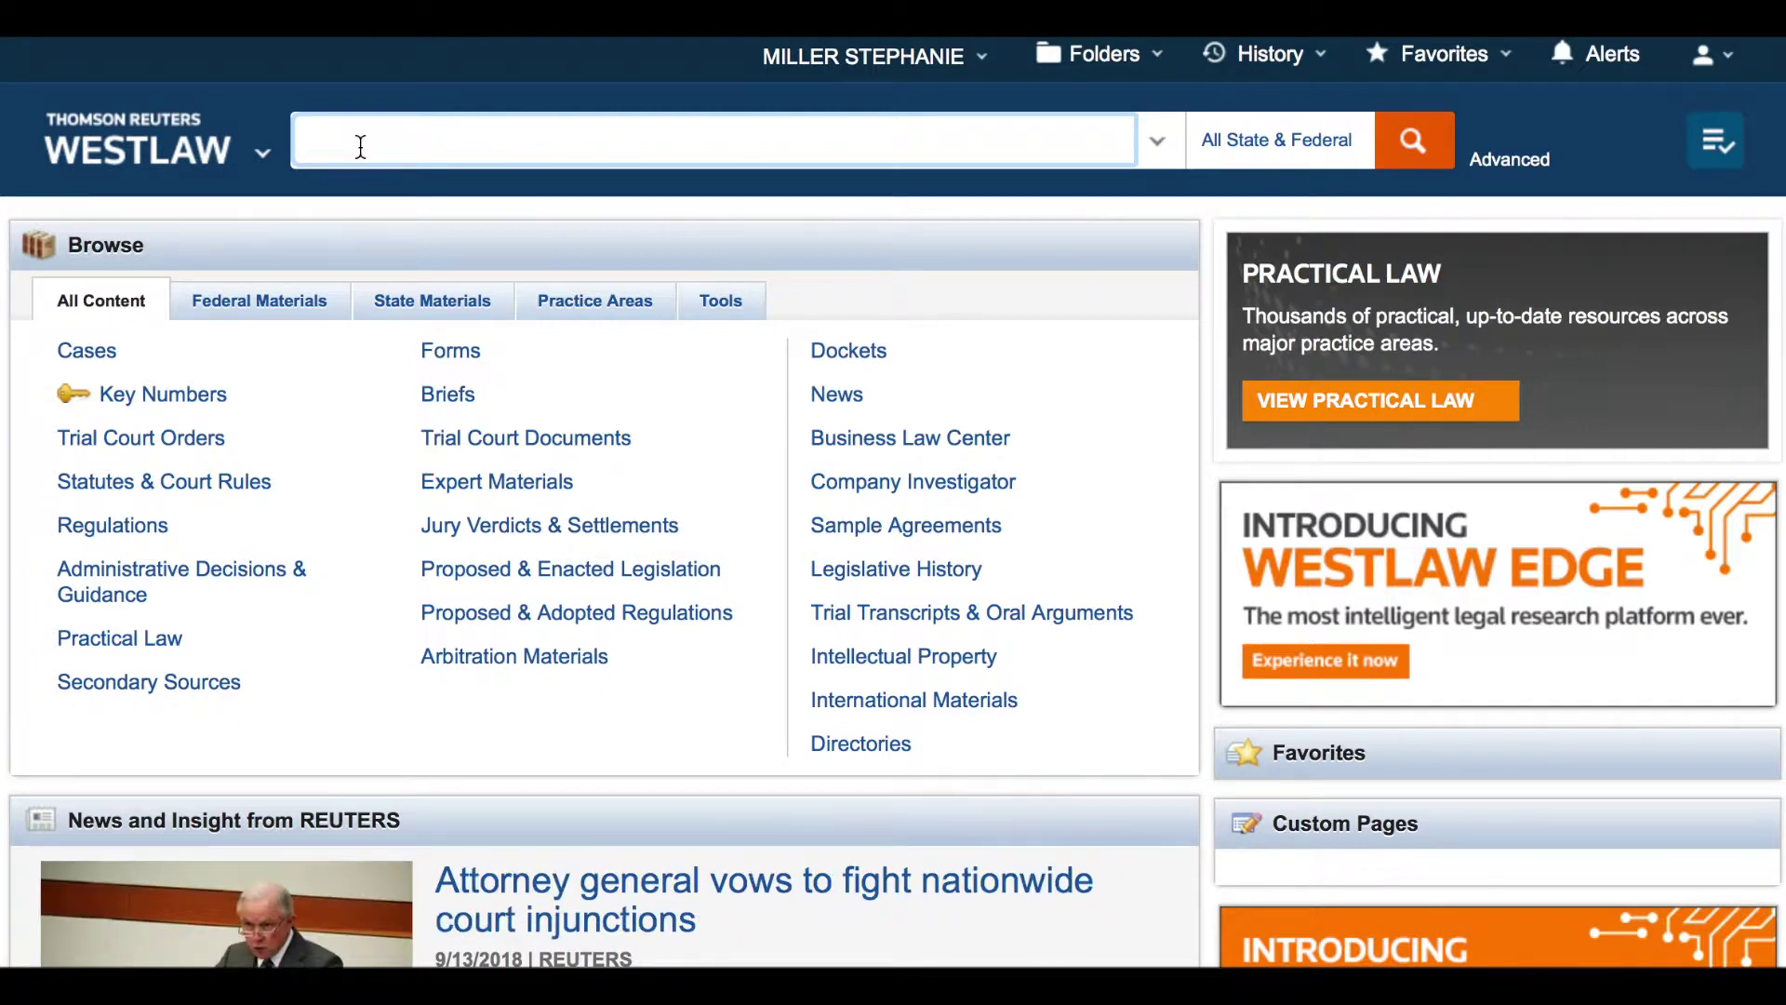
Search the citation 398 SC 12 and open the matching South Carolina Court of Appeals case
{"action": "type", "text": "398 SC 12"}
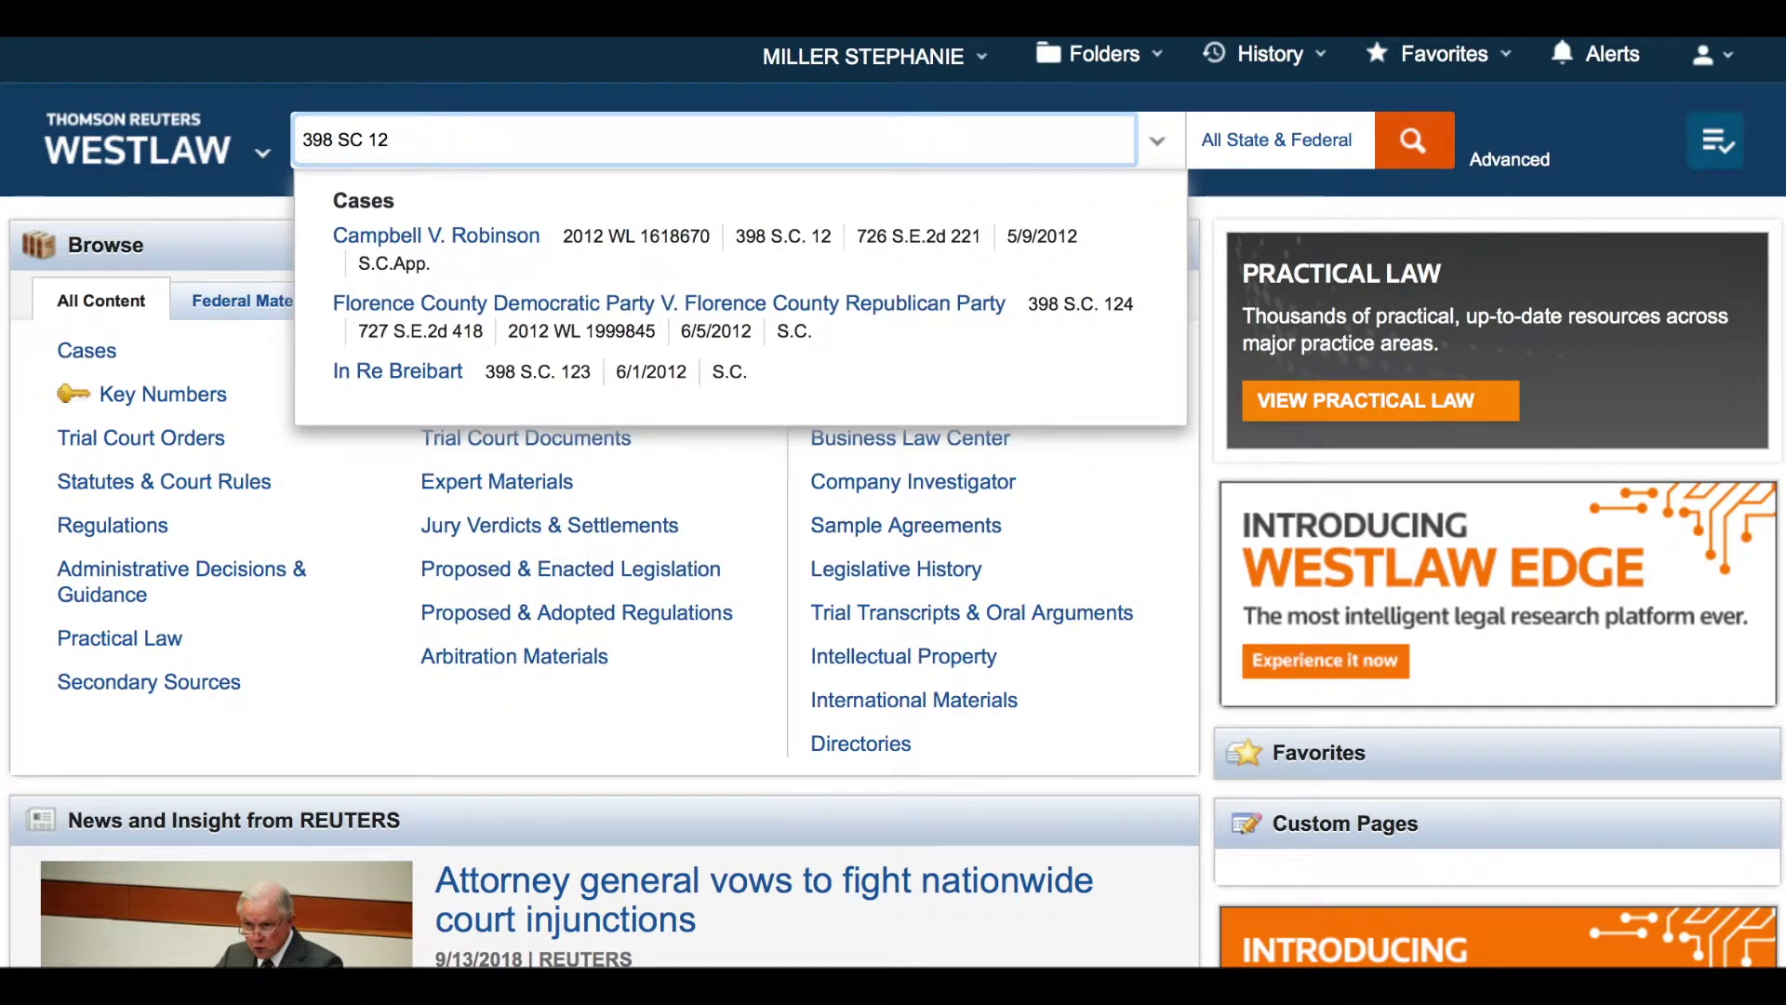
{"action": "left_click", "coordinate": [360, 246]}
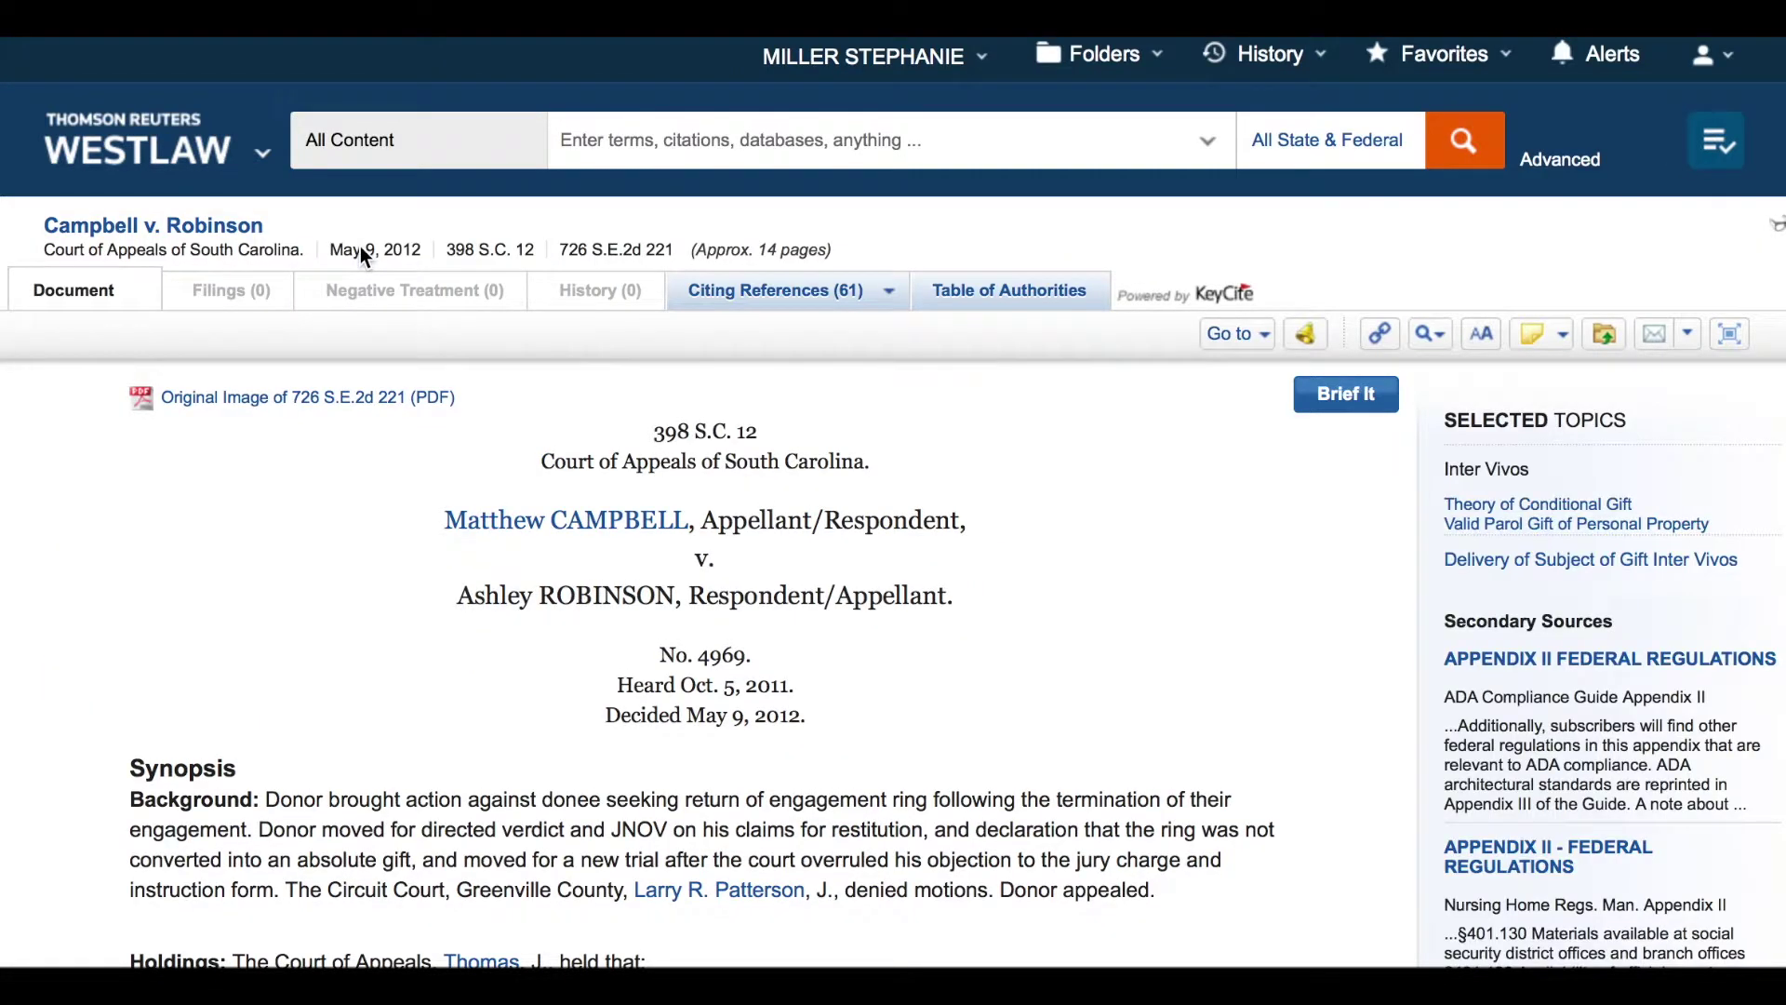
Scroll to West Headnotes 4–6 and open the key number 34 Qualified or conditional gifts results
{"action": "scroll", "coordinate": [289, 512], "scroll_direction": "down", "scroll_amount": 5}
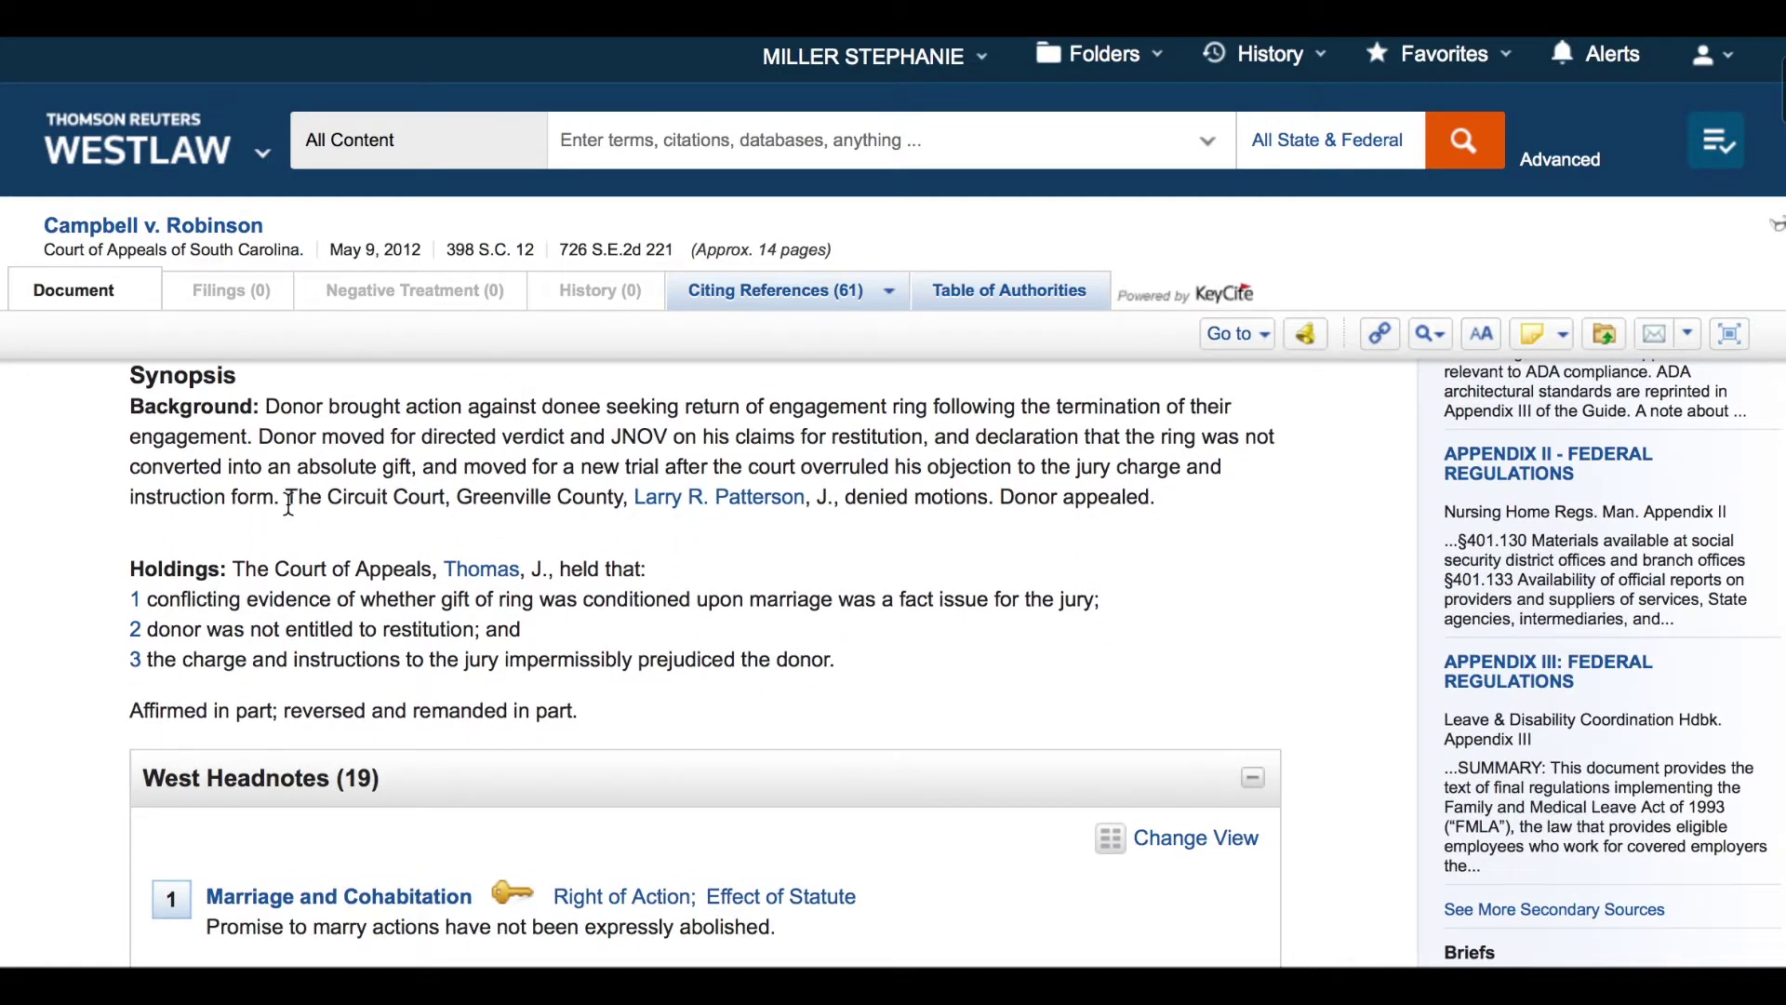
{"action": "scroll", "coordinate": [288, 507], "scroll_direction": "down", "scroll_amount": 3}
{"action": "scroll", "coordinate": [289, 504], "scroll_direction": "down", "scroll_amount": 1}
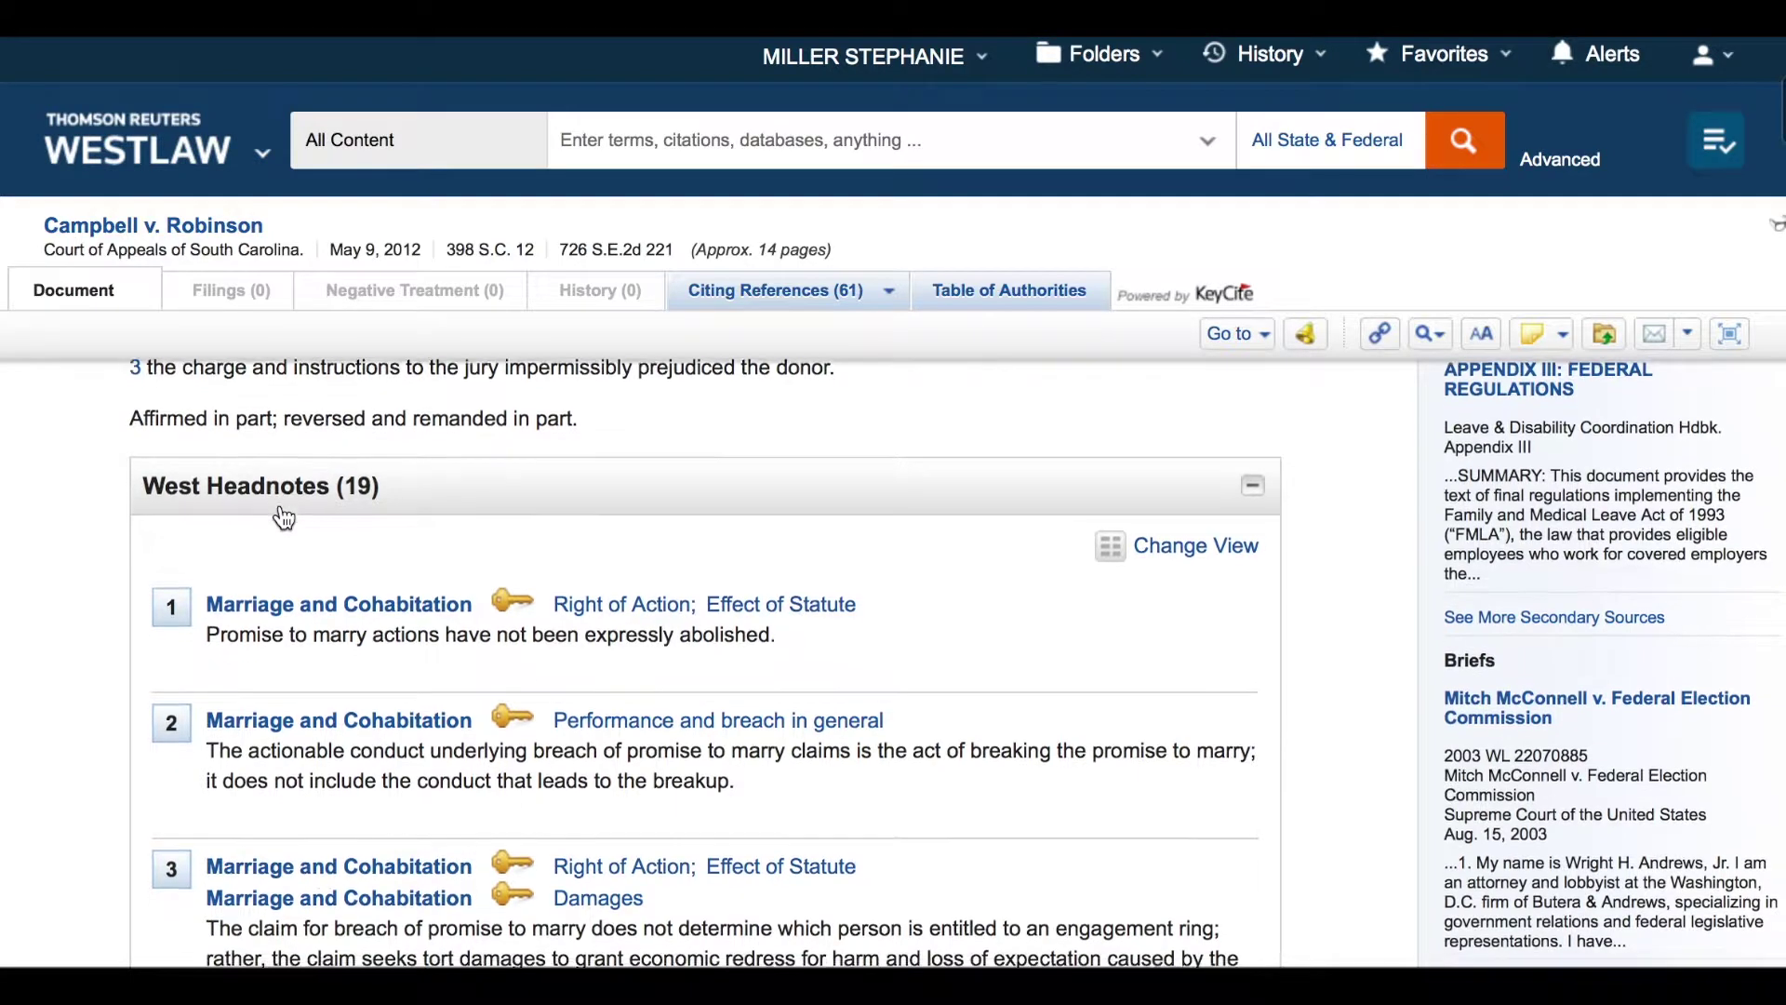
{"action": "scroll", "coordinate": [285, 517], "scroll_direction": "down", "scroll_amount": 1}
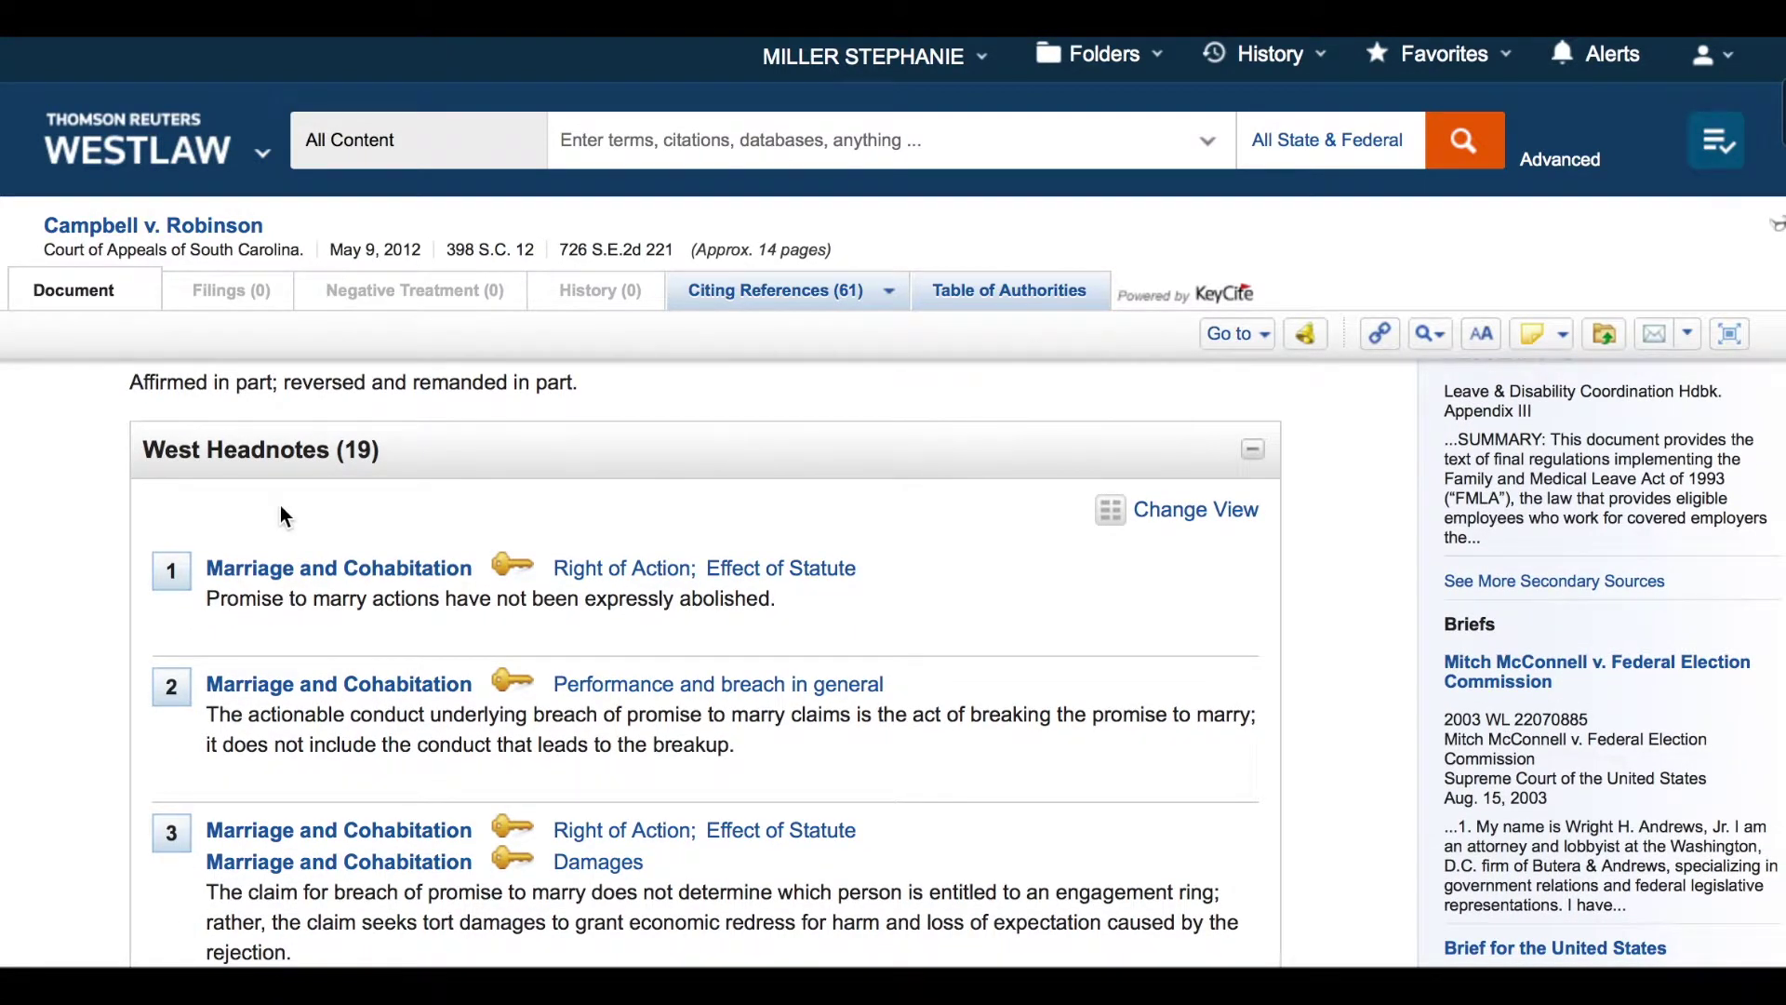
{"action": "scroll", "coordinate": [281, 507], "scroll_direction": "up", "scroll_amount": 1}
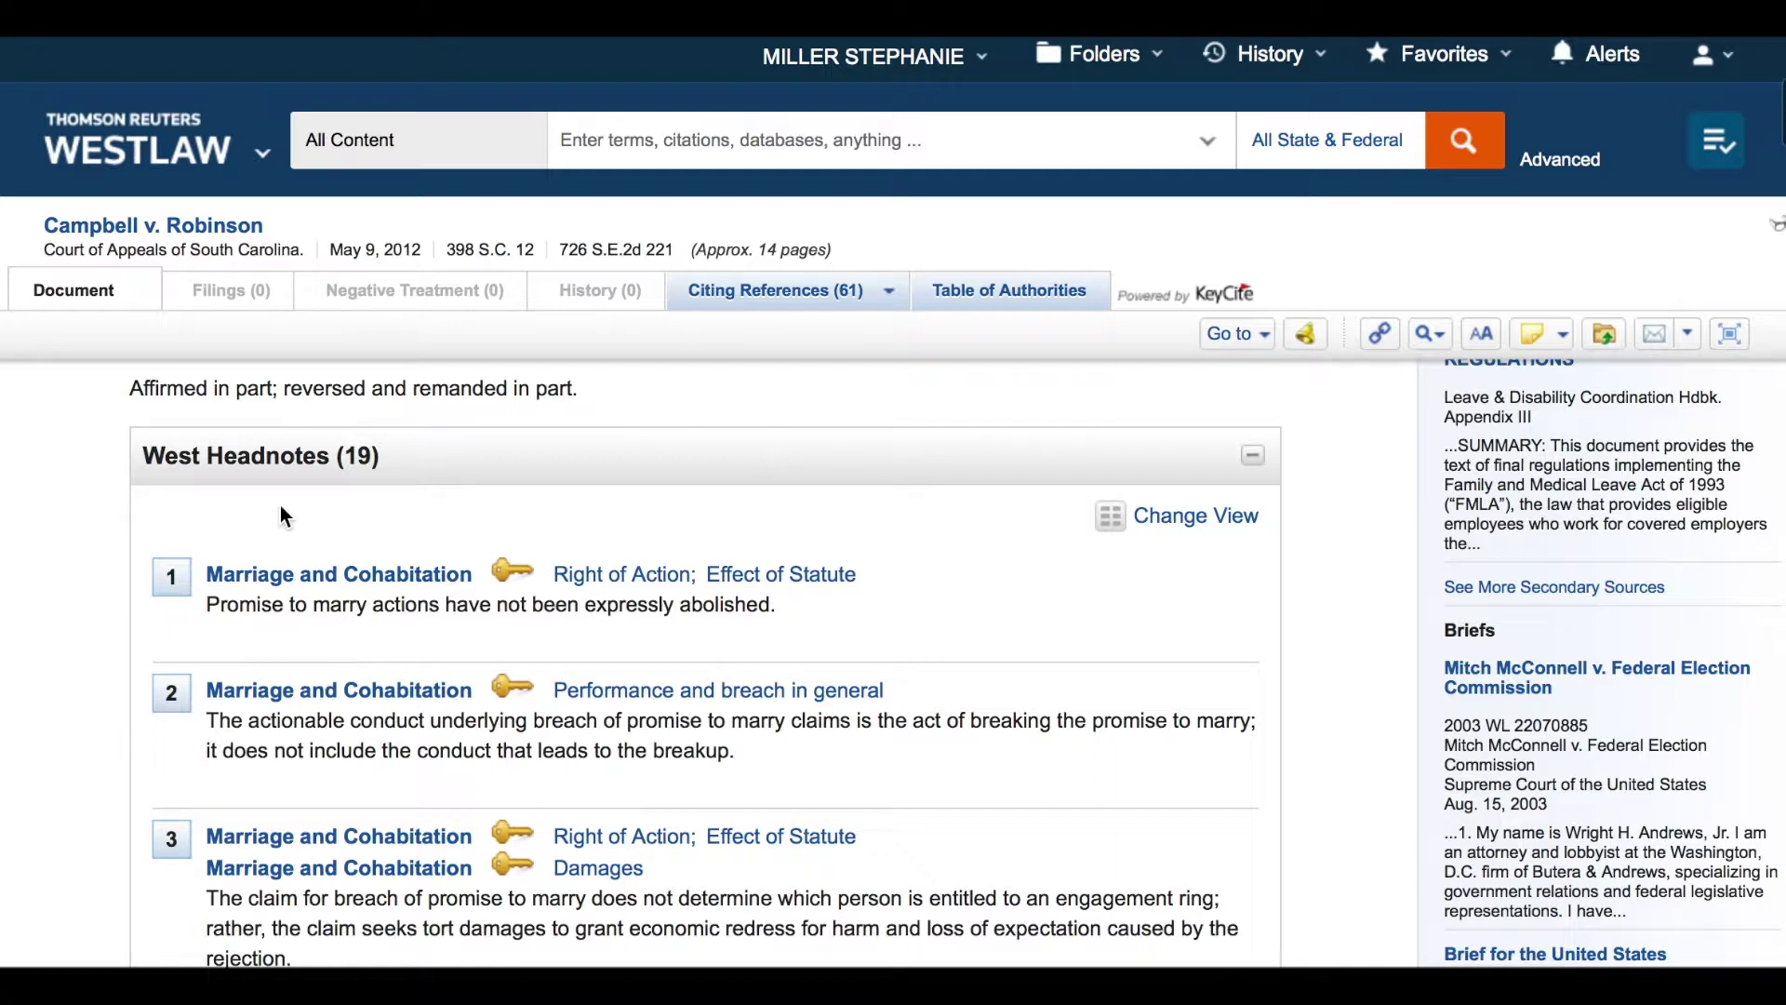
{"action": "scroll", "coordinate": [281, 505], "scroll_direction": "down", "scroll_amount": 5}
{"action": "scroll", "coordinate": [281, 505], "scroll_direction": "down", "scroll_amount": 7}
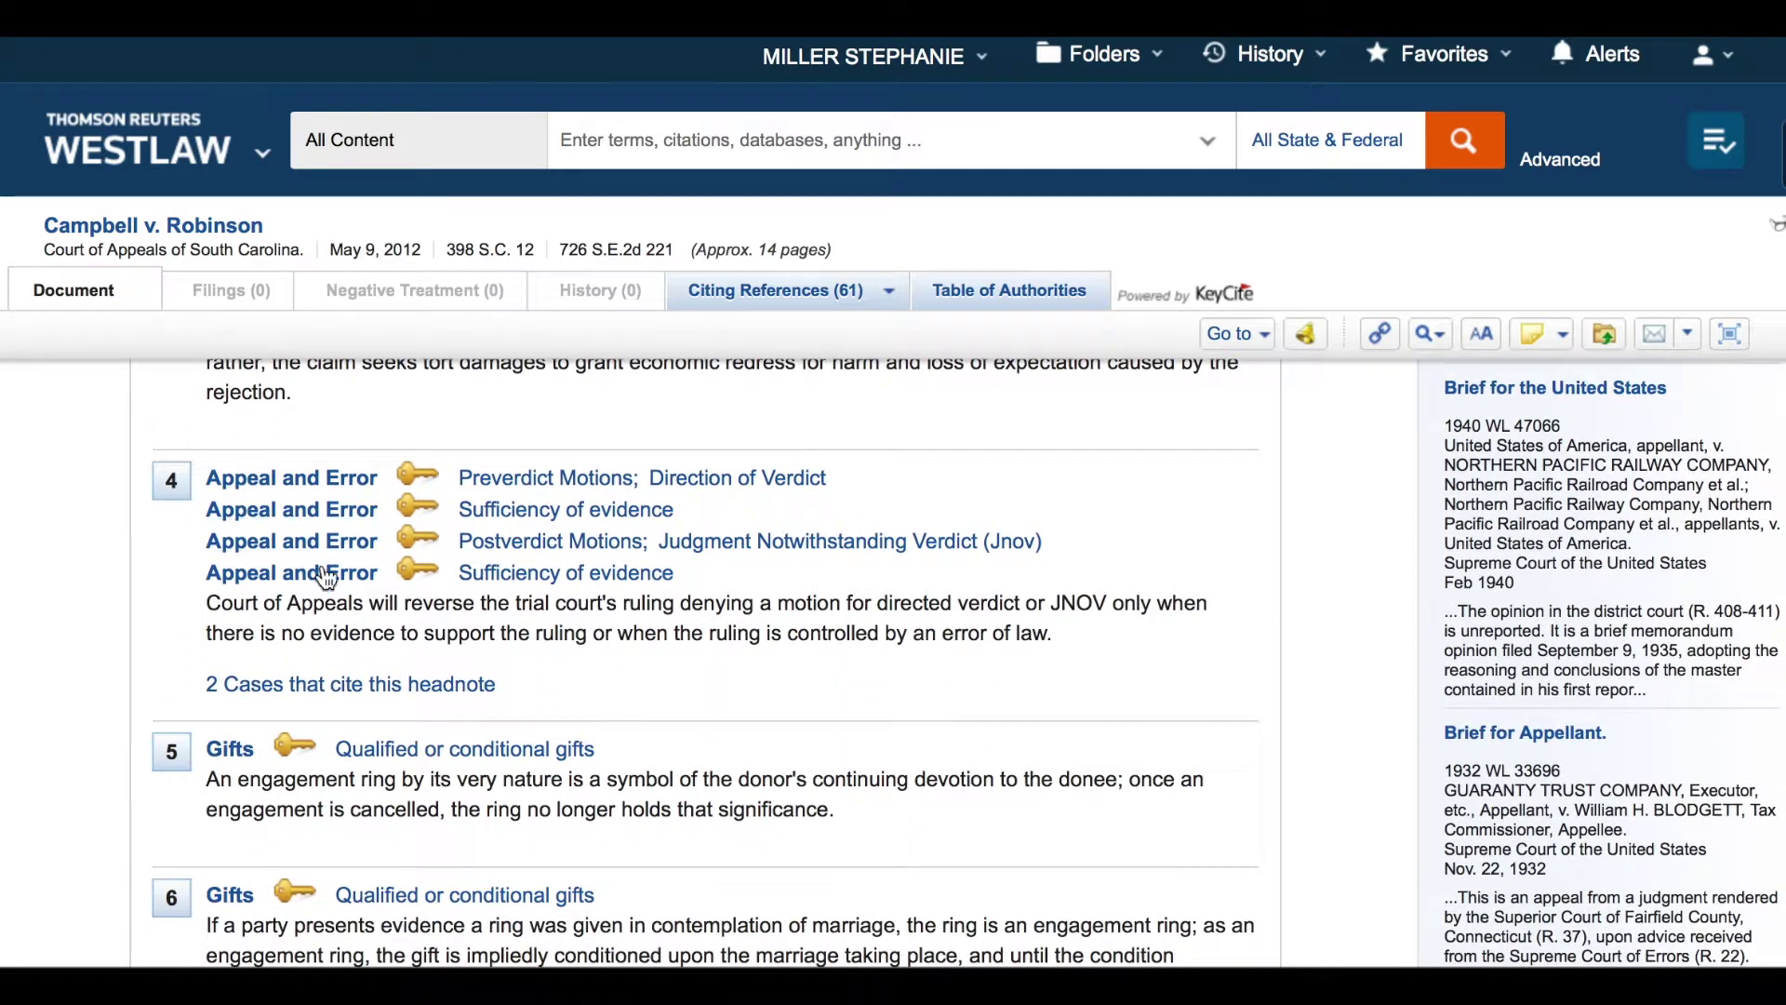
{"action": "left_click", "coordinate": [425, 750]}
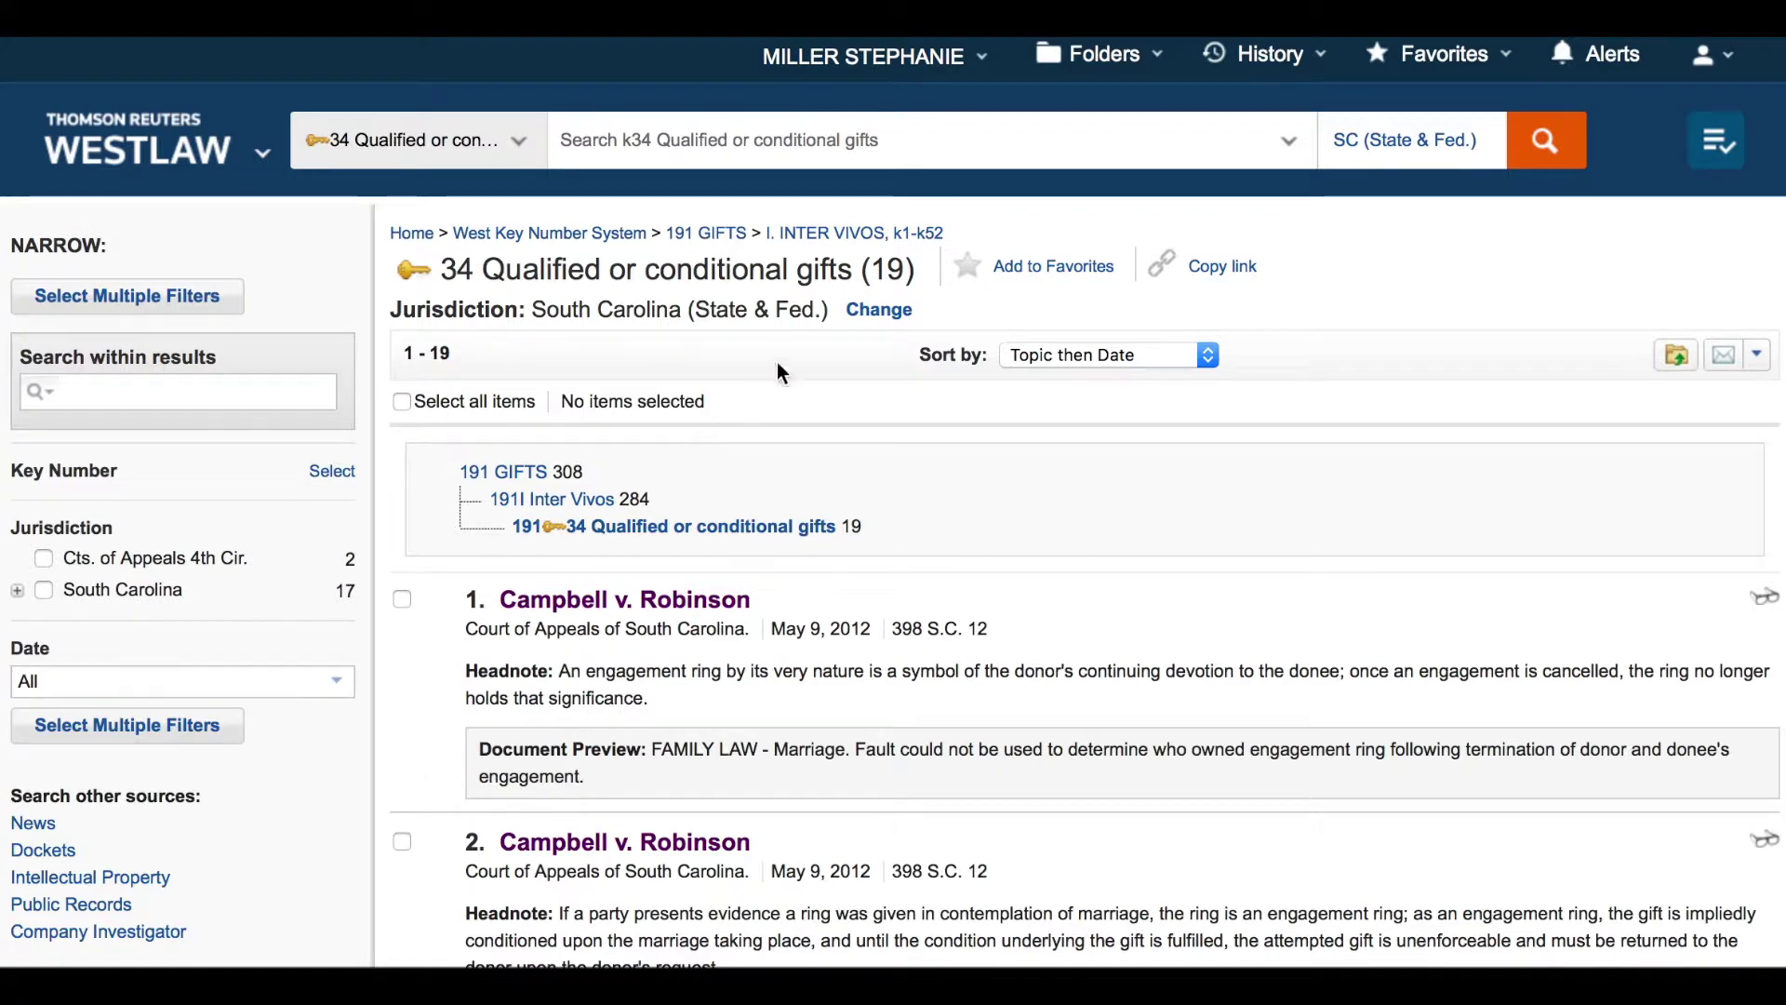
Switch the key number 34 results' jurisdiction from South Carolina to North Carolina
{"action": "left_click", "coordinate": [870, 317]}
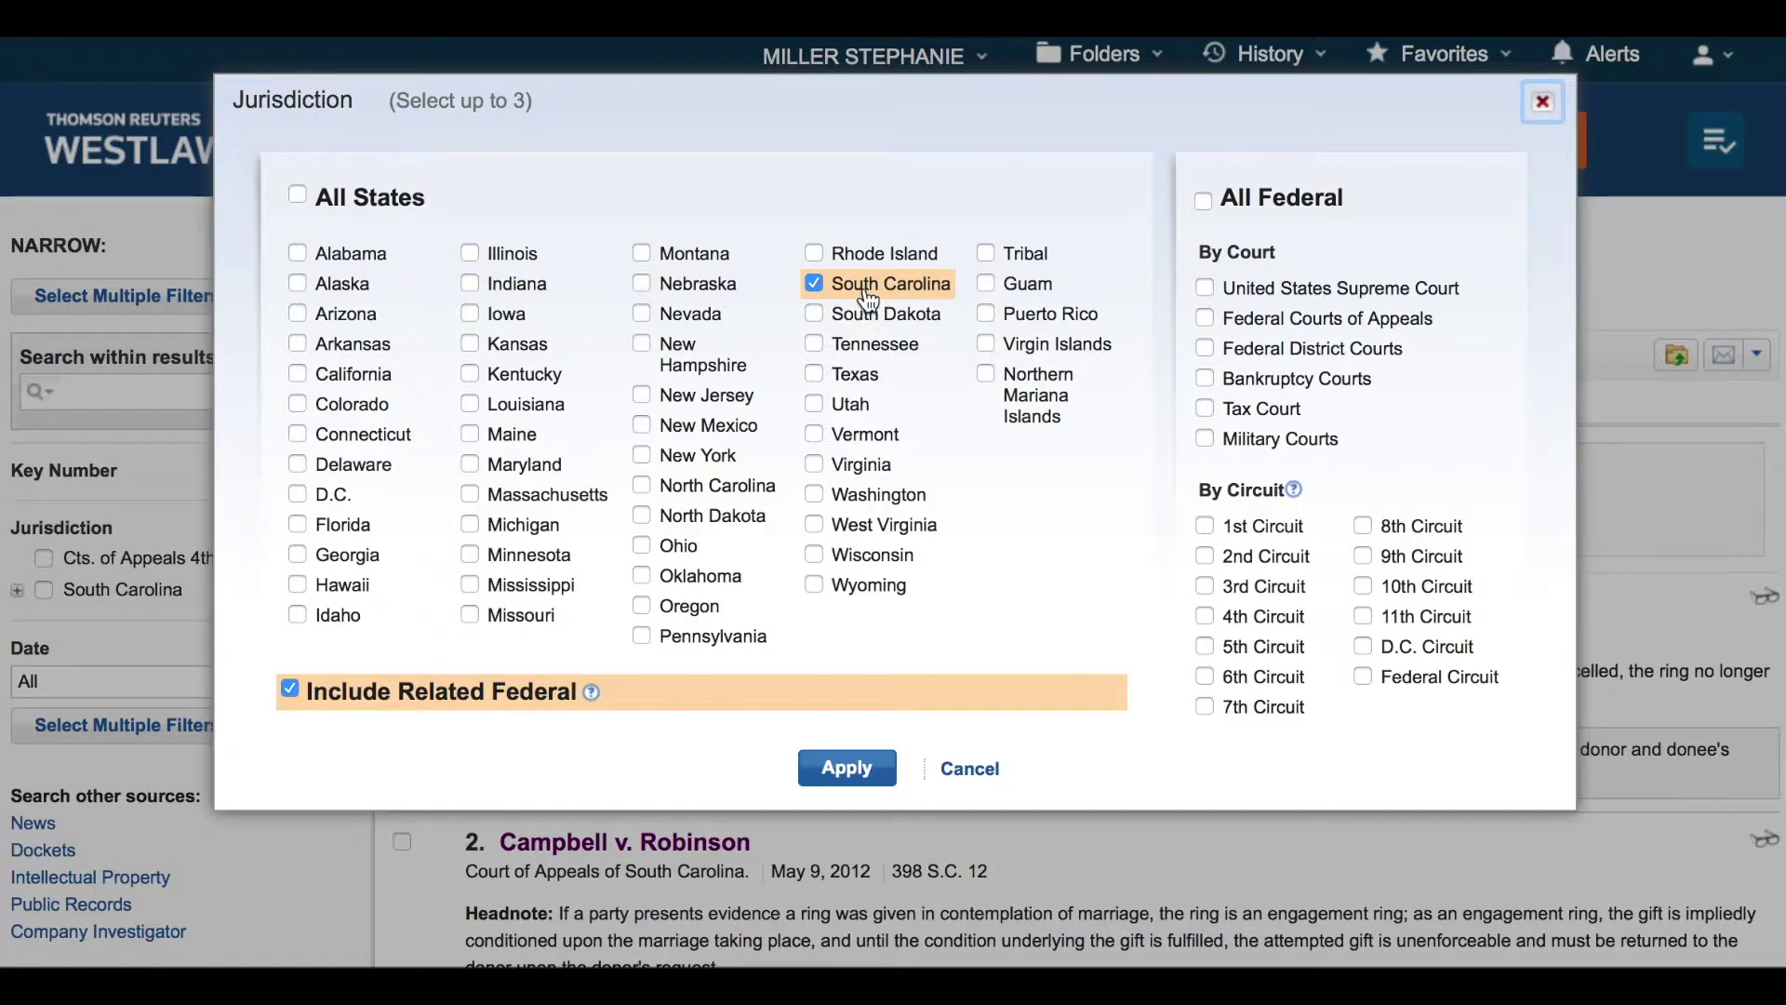
{"action": "left_click", "coordinate": [675, 485]}
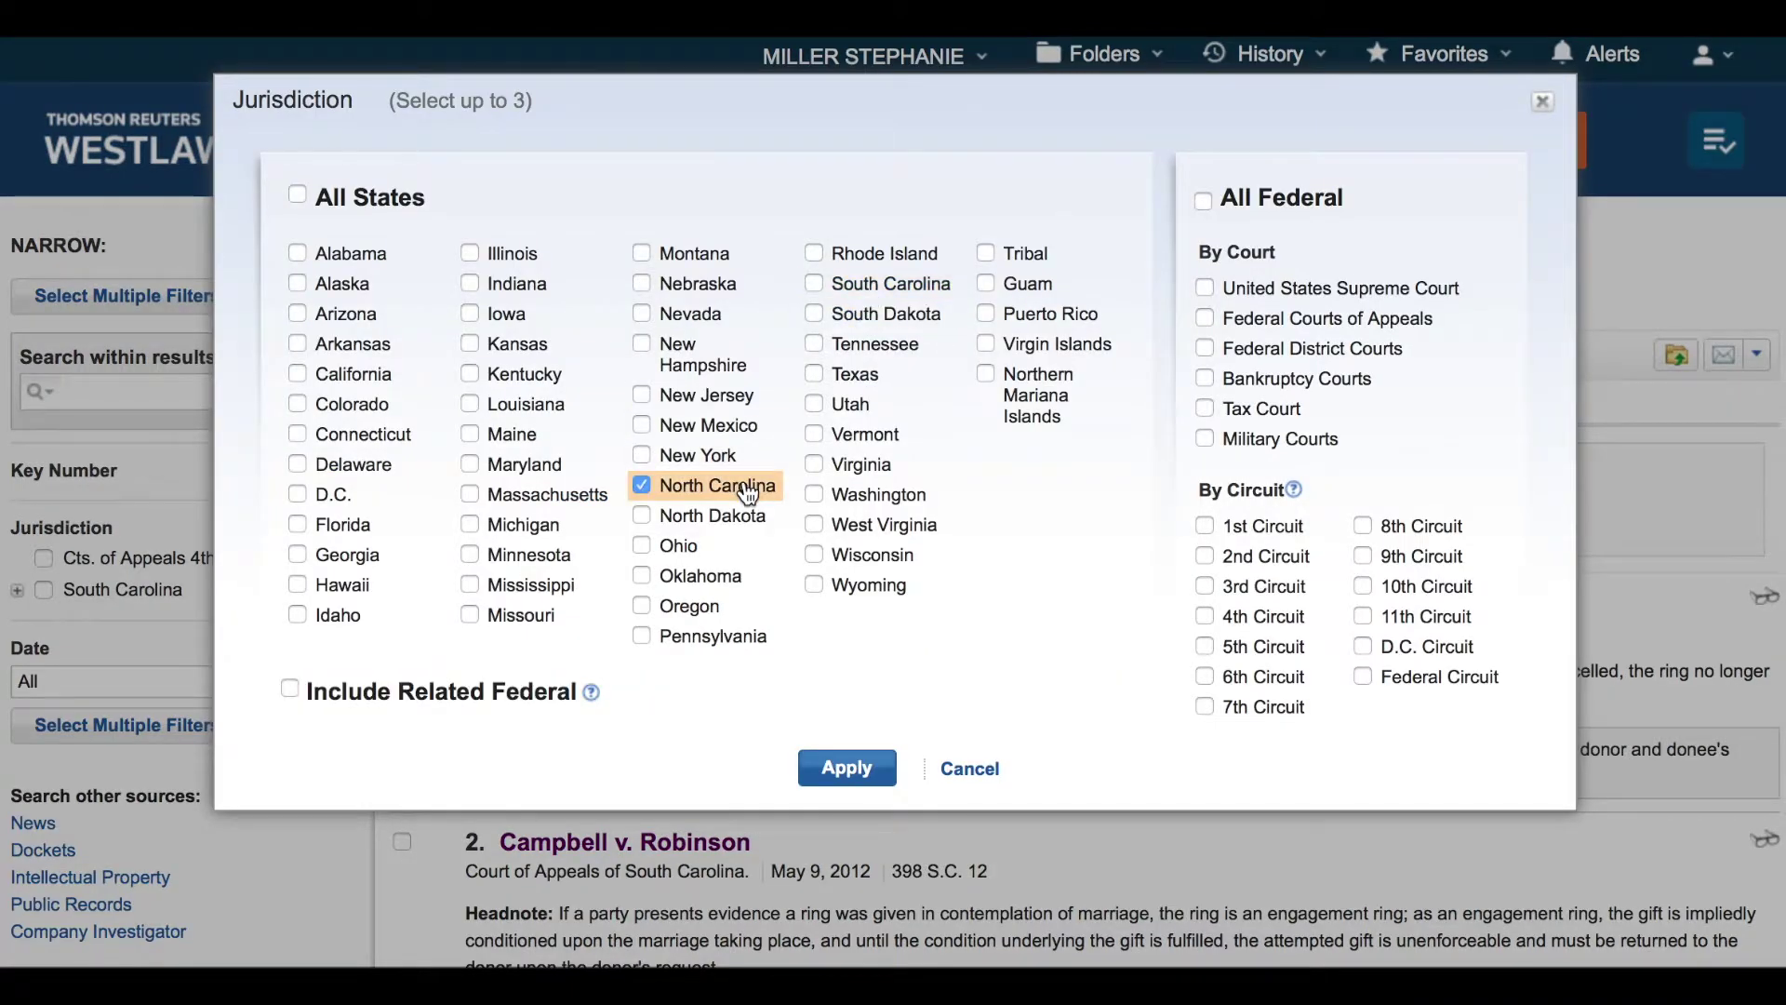
{"action": "left_click", "coordinate": [840, 765]}
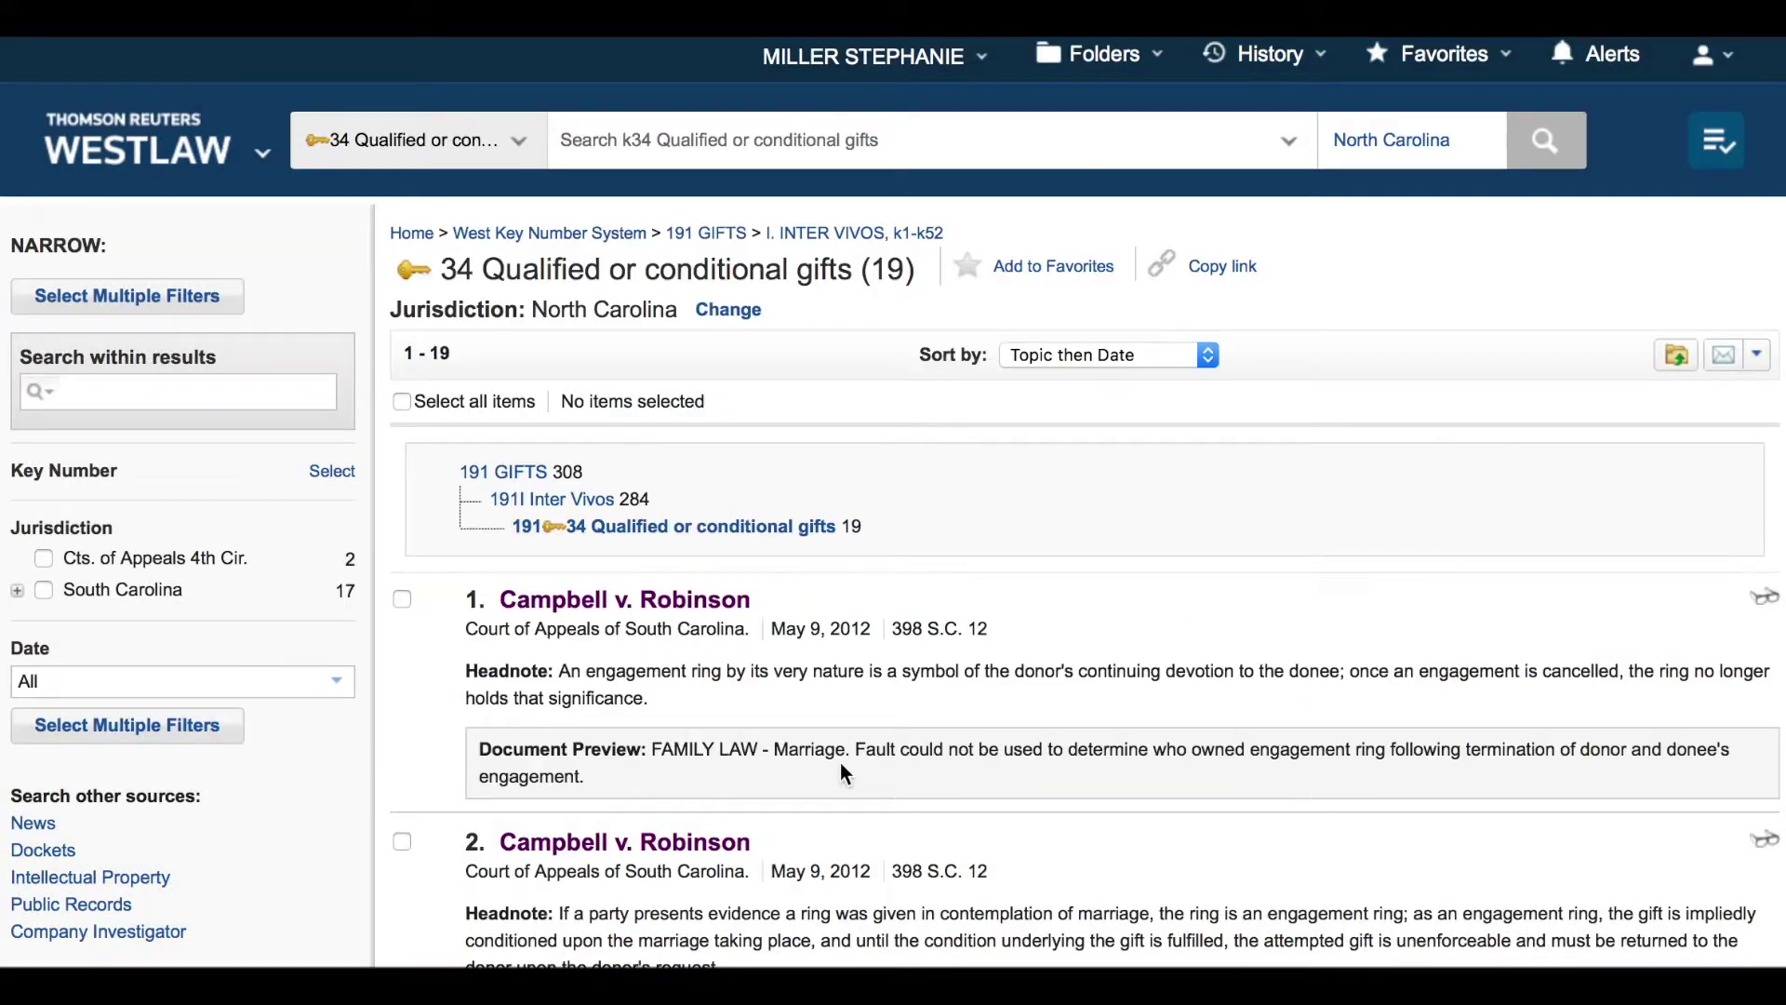